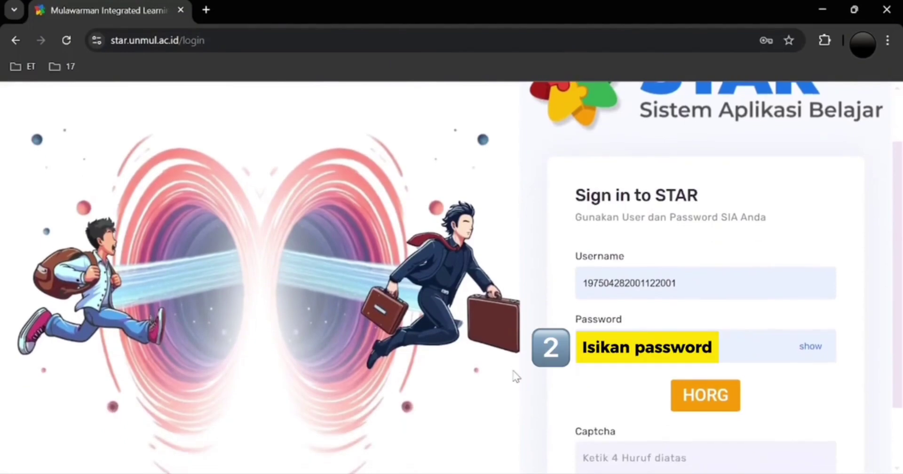
Enter the displayed captcha code in the sign-in form, sign in to STAR and acknowledge the login message.
scroll(515, 376, down, 1)
scroll(516, 376, down, 2)
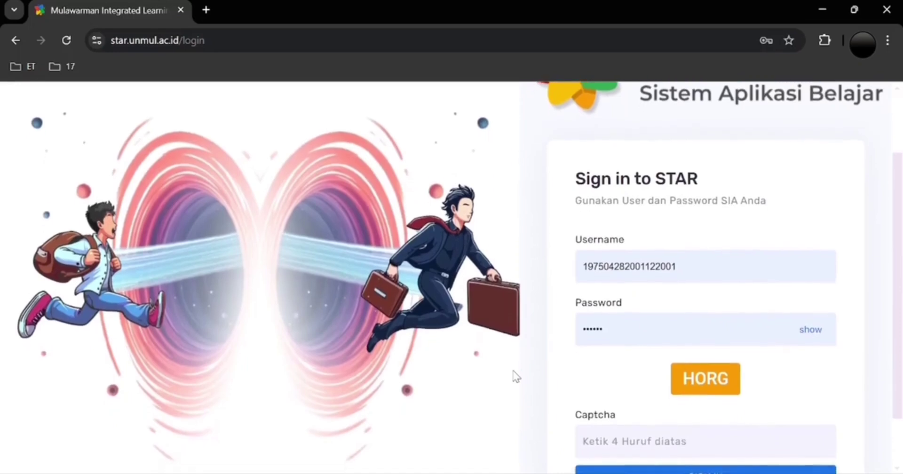
scroll(516, 376, down, 2)
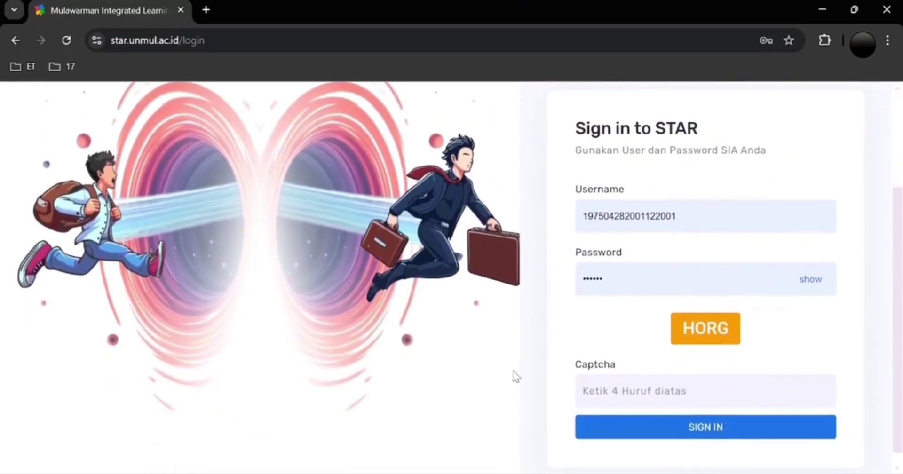
click(611, 395)
text(HORG)
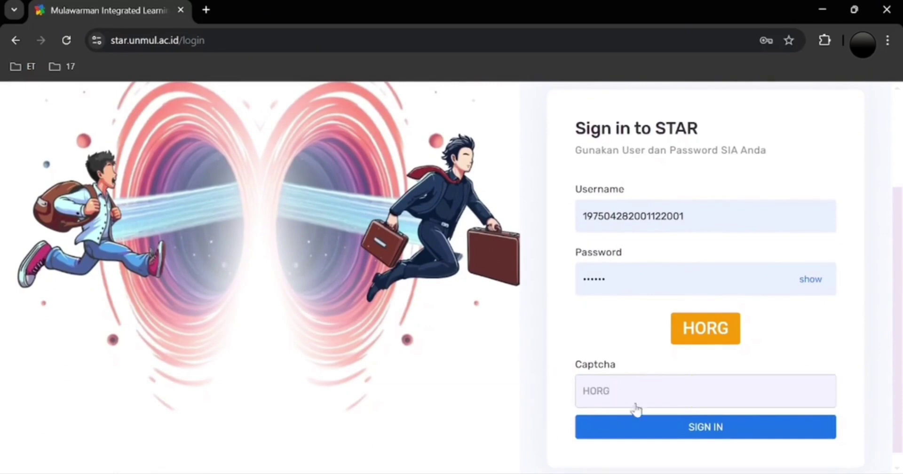
click(681, 434)
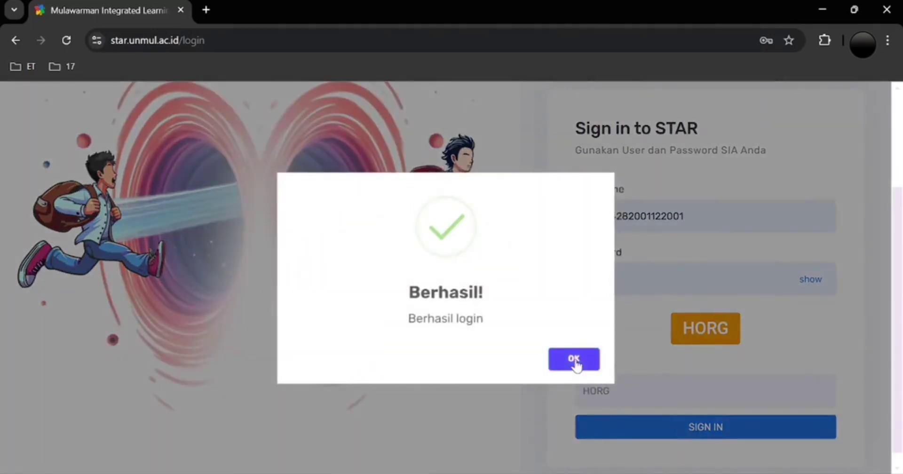
click(574, 360)
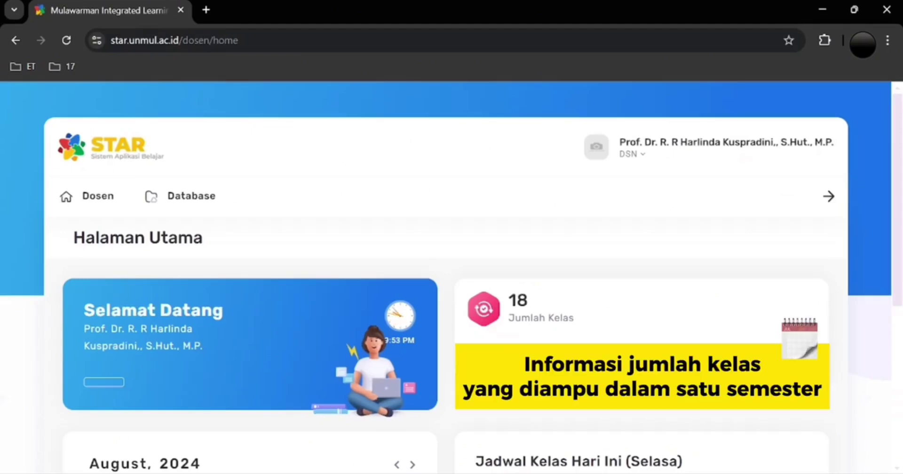
Look over the class count and today's class schedule on the home page, and open the Bank Materi database.
scroll(584, 310, down, 3)
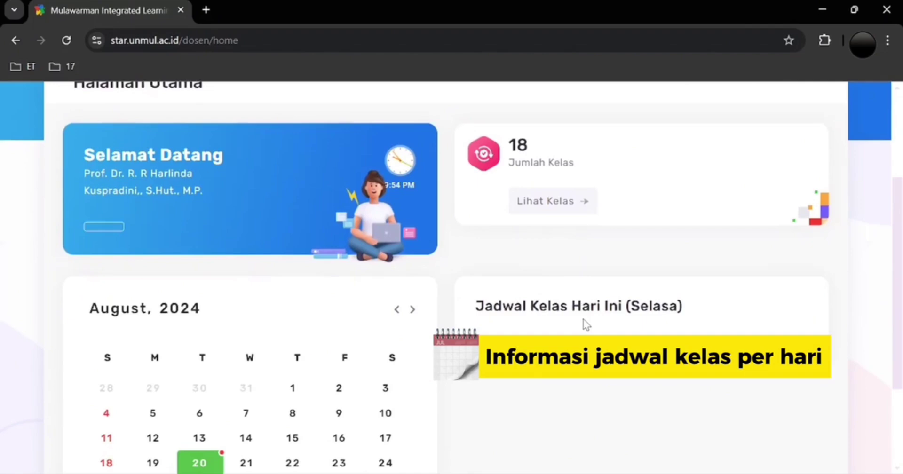
scroll(262, 212, up, 3)
click(201, 178)
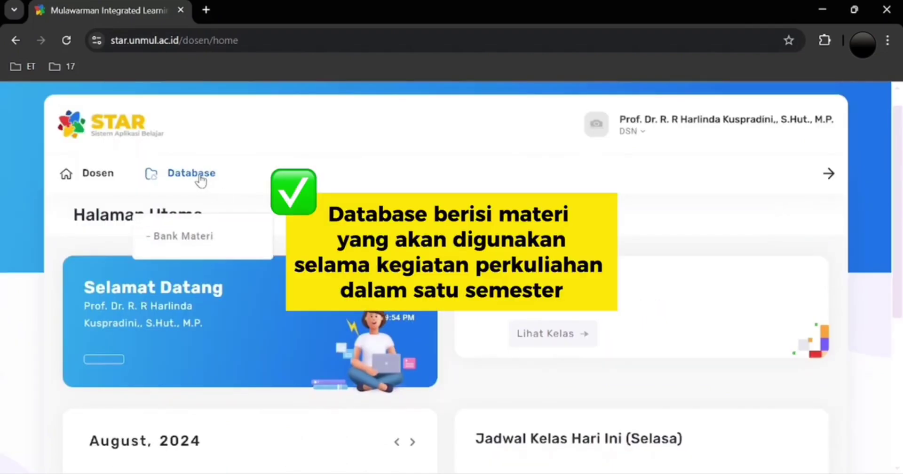
click(195, 237)
Examine the file type and tag filters available in Bank Materi.
scroll(196, 239, down, 2)
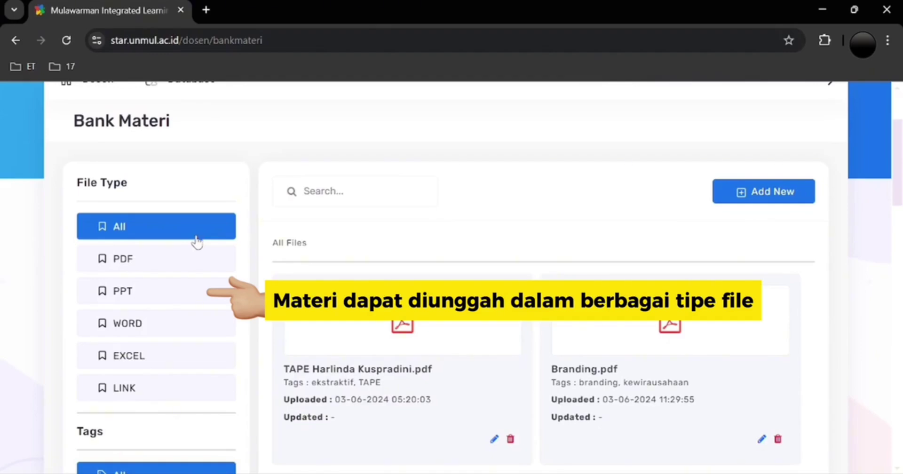
scroll(177, 166, down, 5)
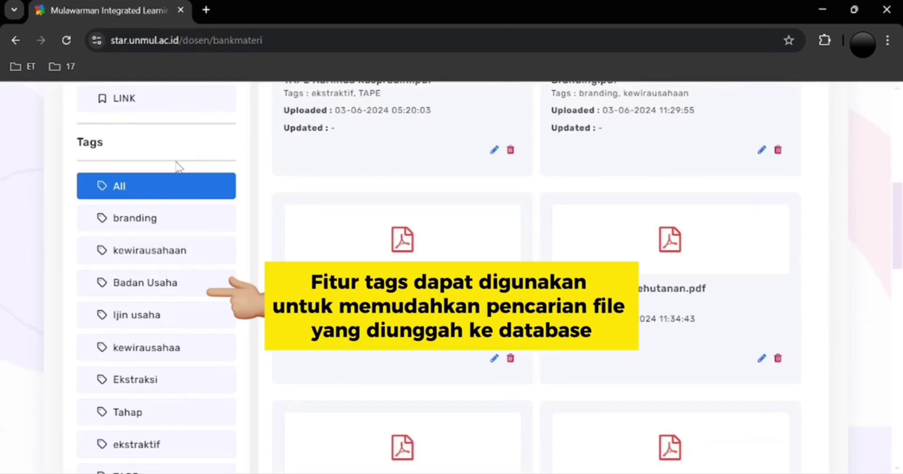
scroll(178, 166, up, 5)
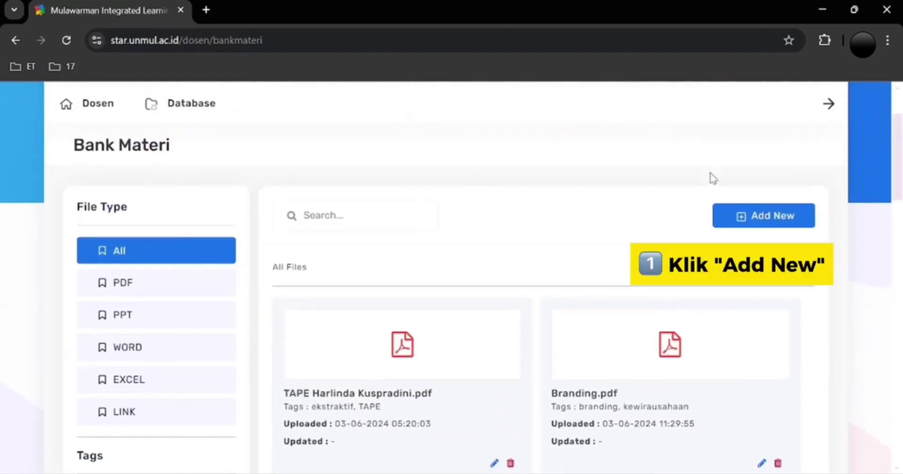
Start a new material entry, view the Jenis Modul options keeping Upload, and go to the module file selection.
click(773, 224)
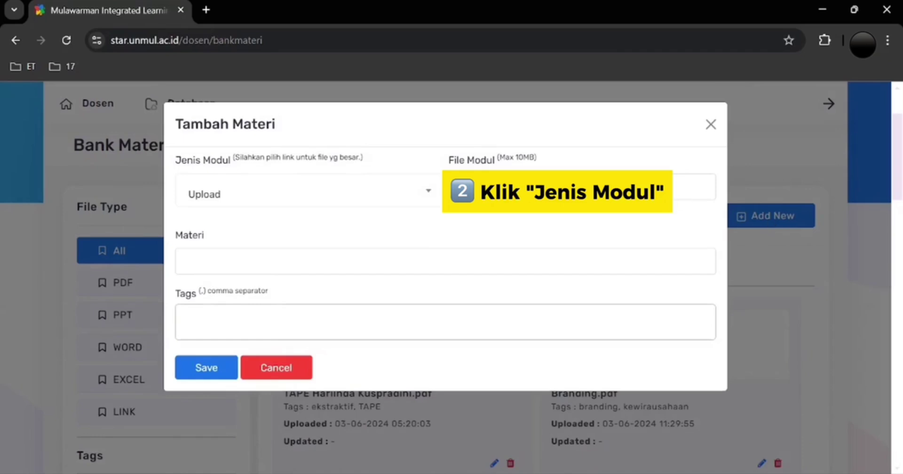
click(422, 199)
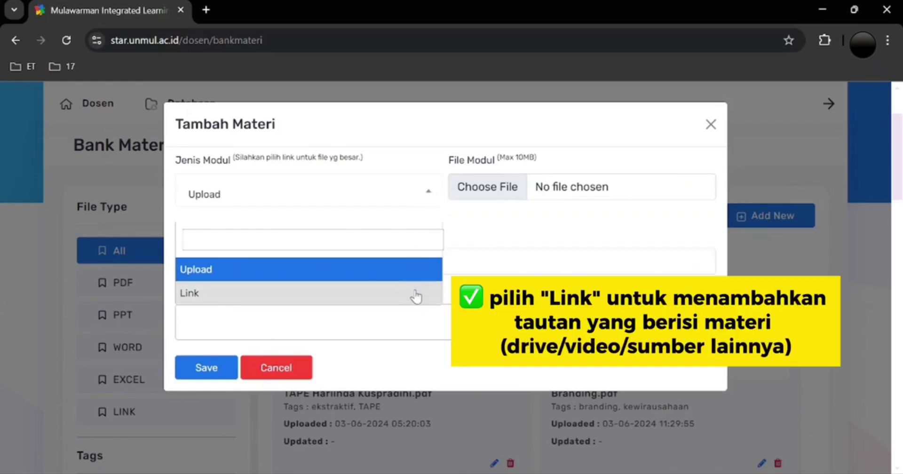
click(429, 198)
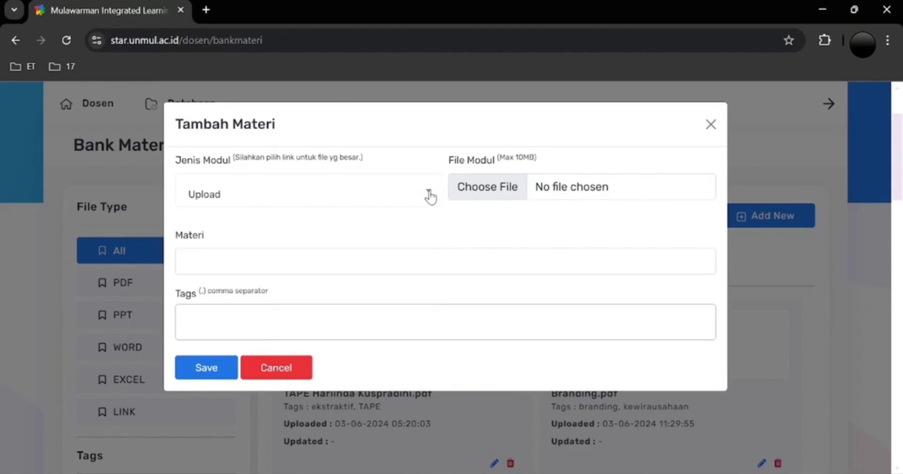
click(467, 192)
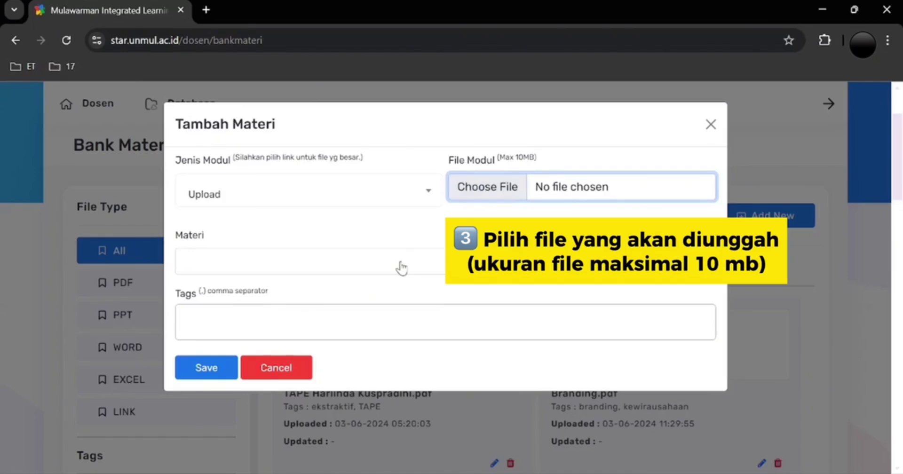
Try adding the tags kehutanan and ekologi to the new material, and close the form without saving.
click(401, 268)
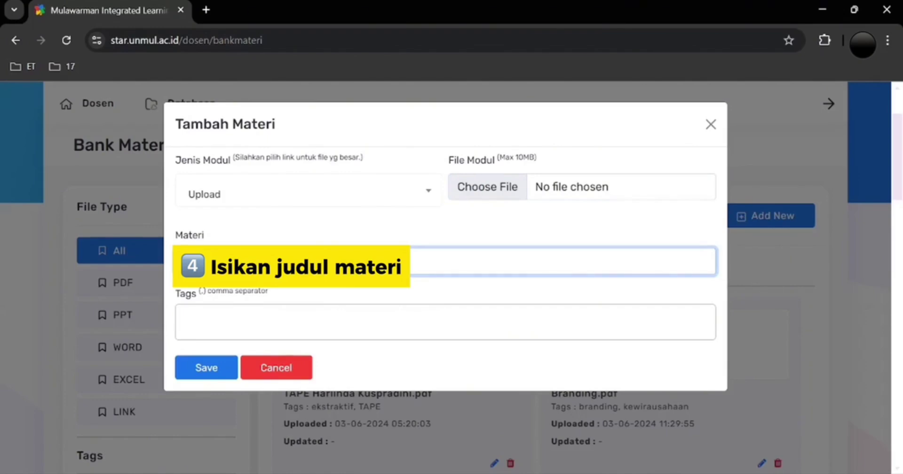
click(380, 321)
text(k)
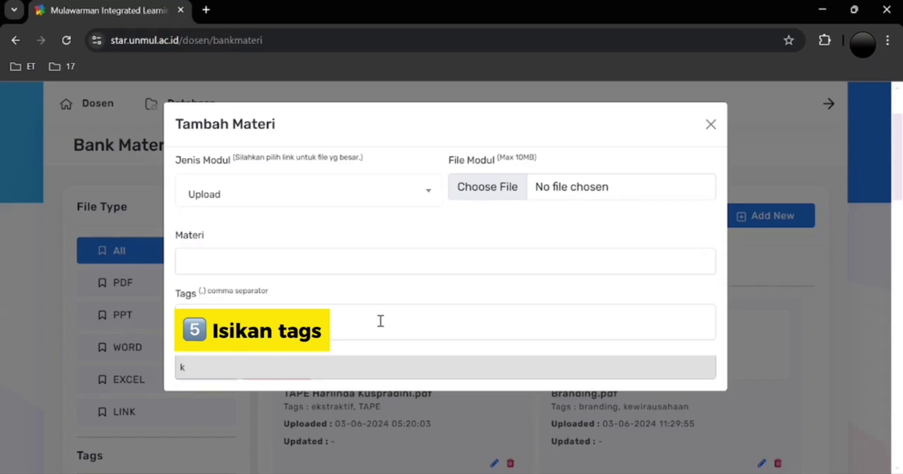
text(ehutanan)
key(Return)
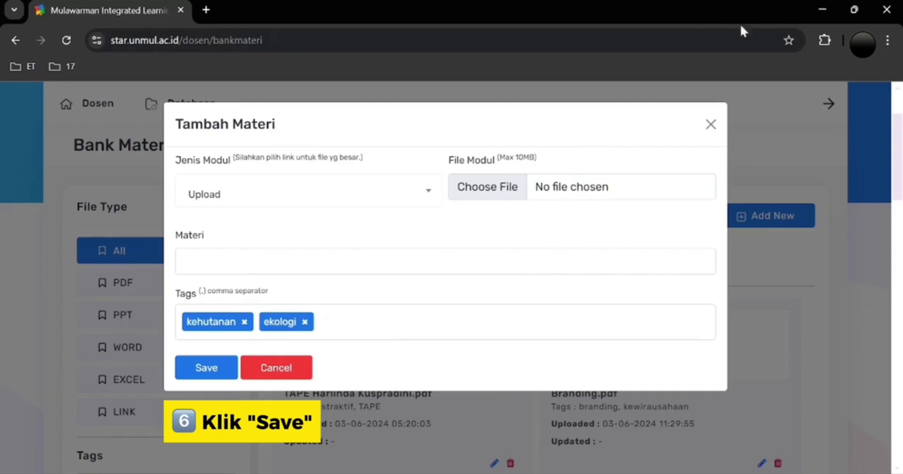
click(708, 126)
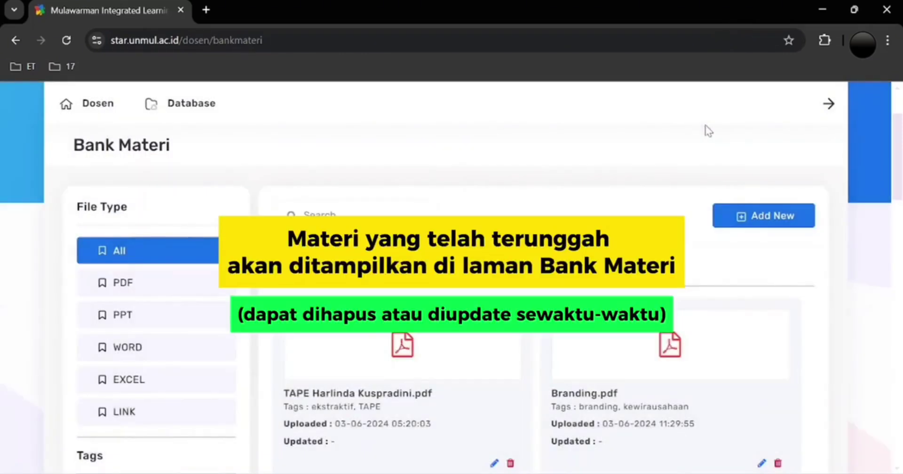
Look through the uploaded files in Bank Materi and open the Kelas Perkuliahan list.
scroll(707, 131, down, 5)
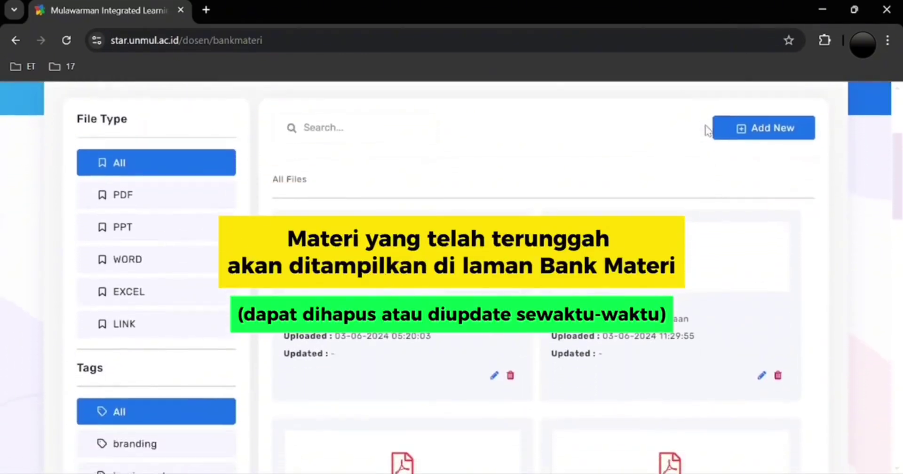
scroll(708, 131, down, 6)
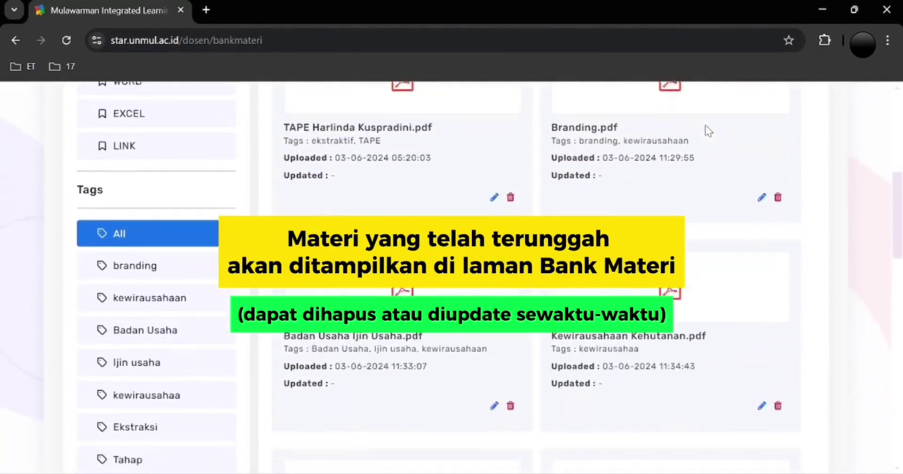
scroll(708, 131, down, 3)
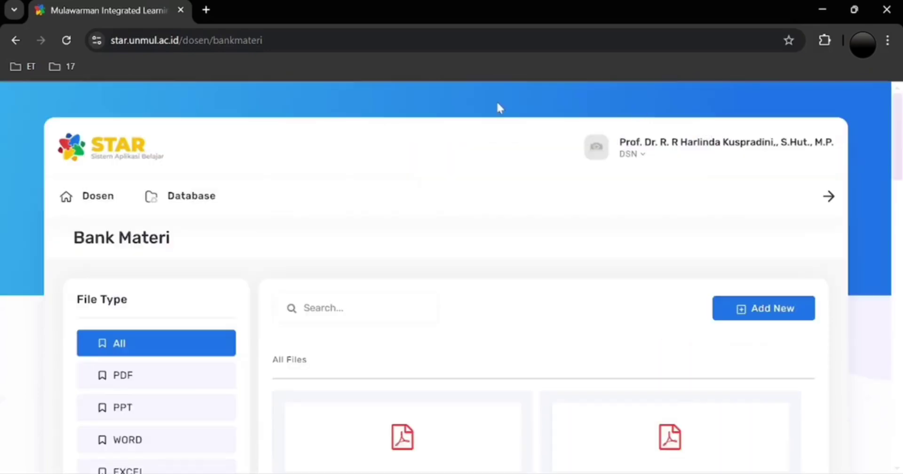
click(118, 195)
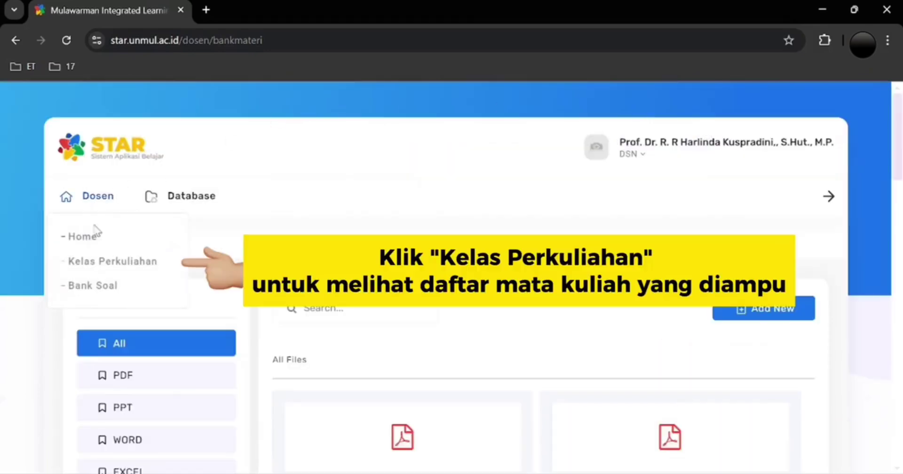
click(96, 264)
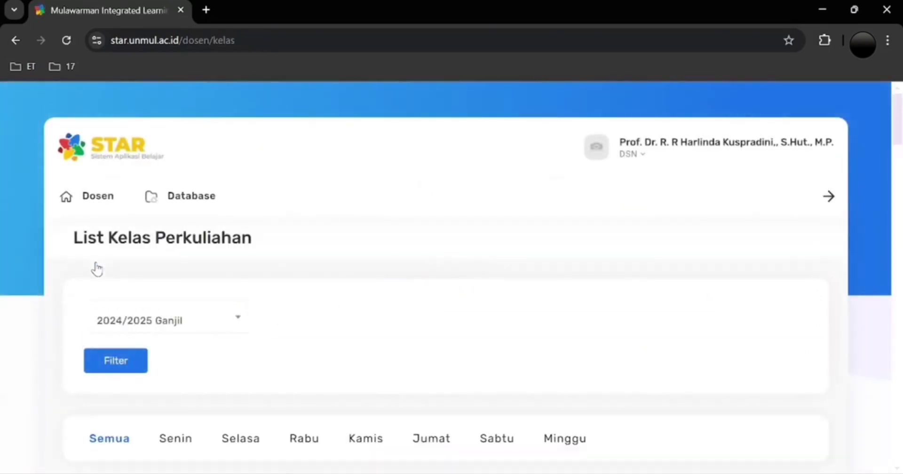
Examine the full list of open and closed classes for the 2024/2025 Ganjil semester.
scroll(96, 268, down, 5)
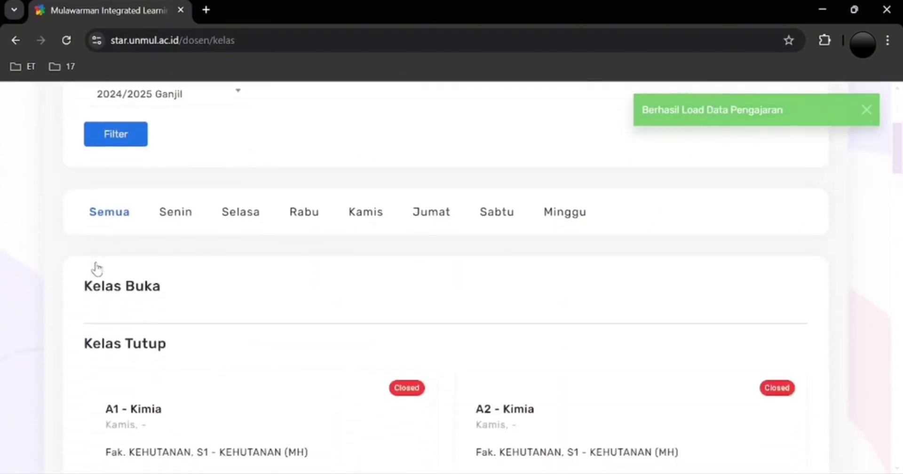
scroll(96, 269, down, 4)
scroll(96, 268, down, 3)
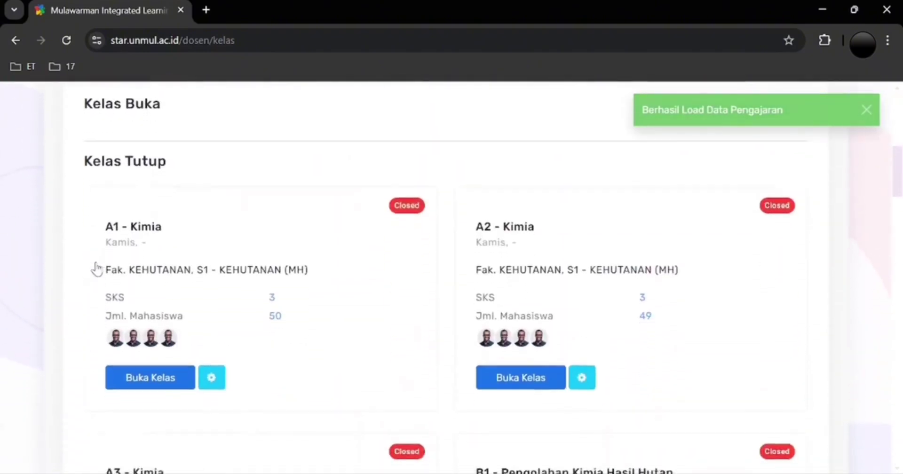
scroll(96, 269, down, 4)
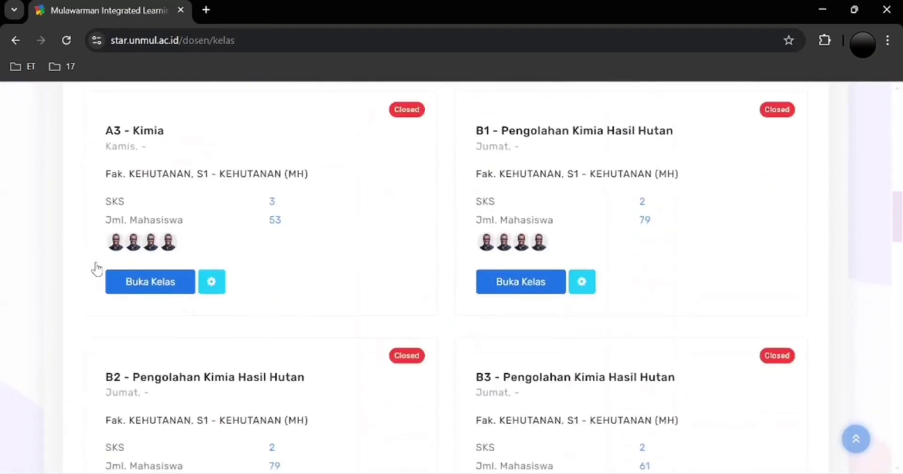
scroll(96, 269, down, 14)
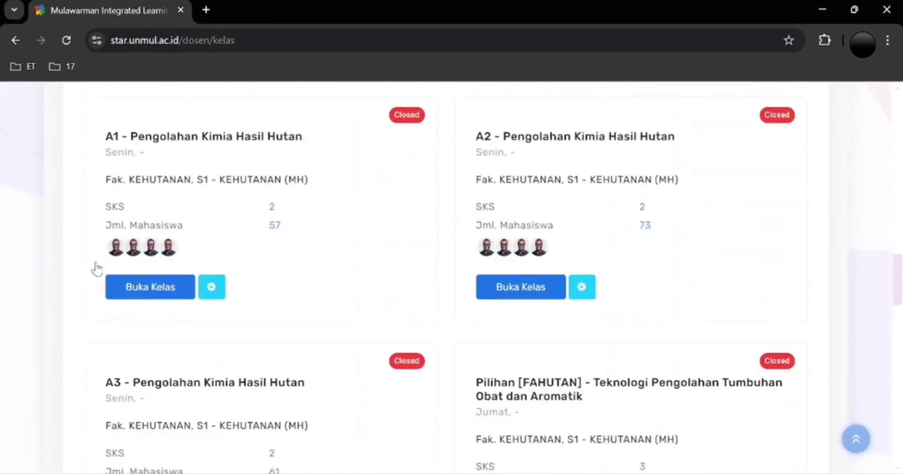
scroll(97, 269, down, 7)
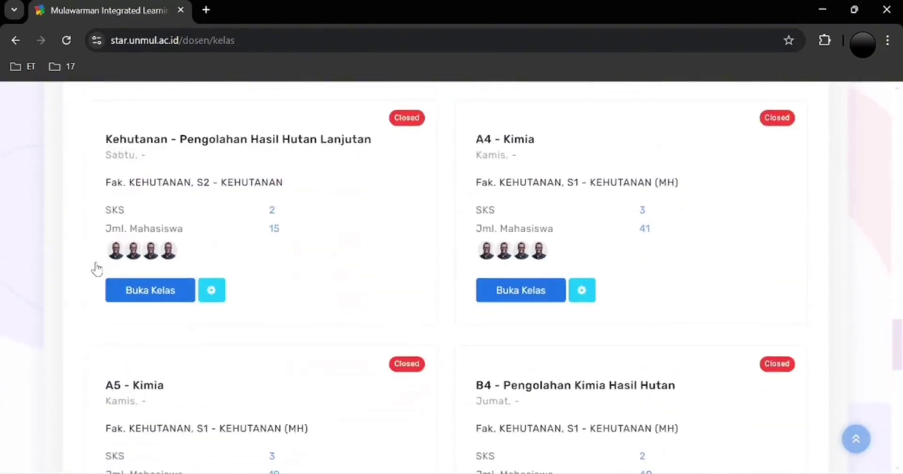
scroll(96, 269, down, 4)
scroll(96, 269, down, 6)
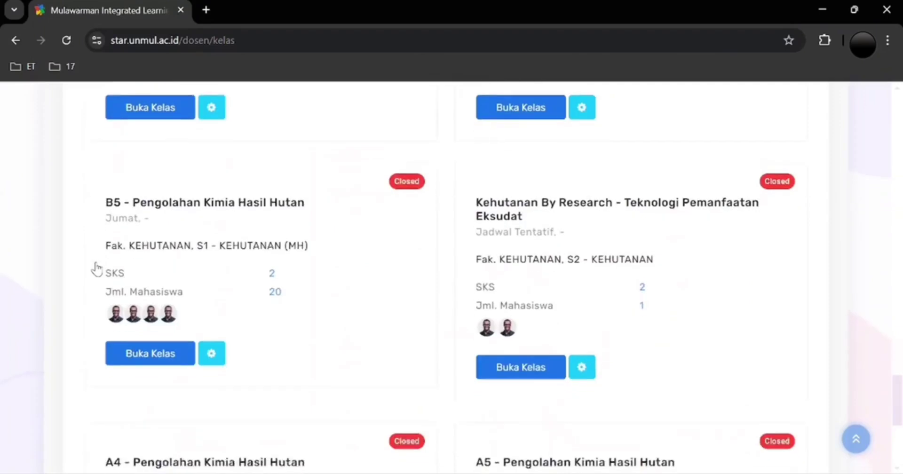
scroll(96, 268, down, 4)
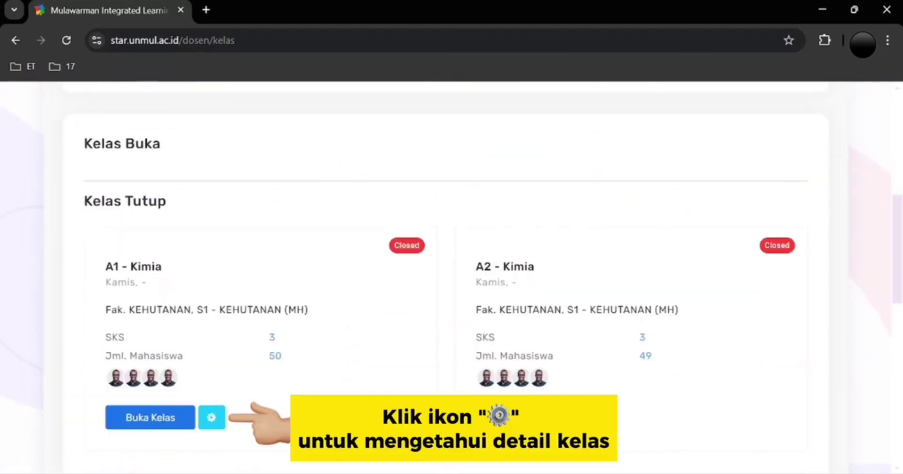
Open the details of the A1 - Kimia class and review its teaching team and class participants.
click(211, 417)
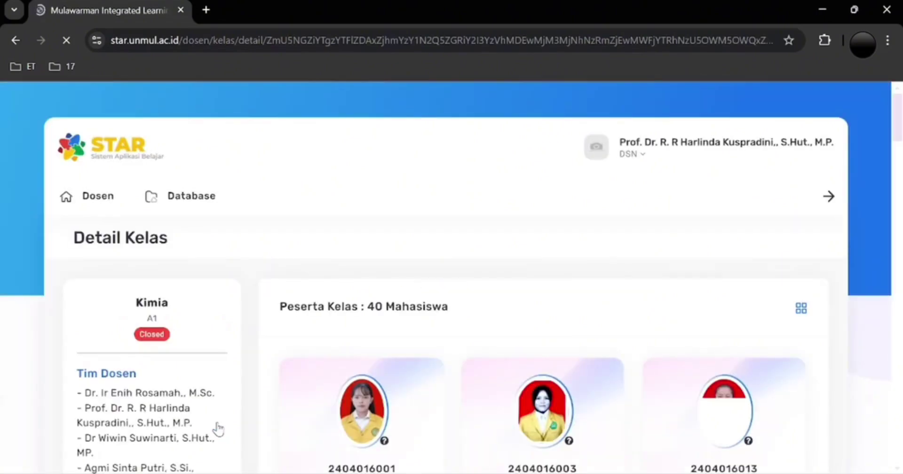
scroll(217, 429, down, 2)
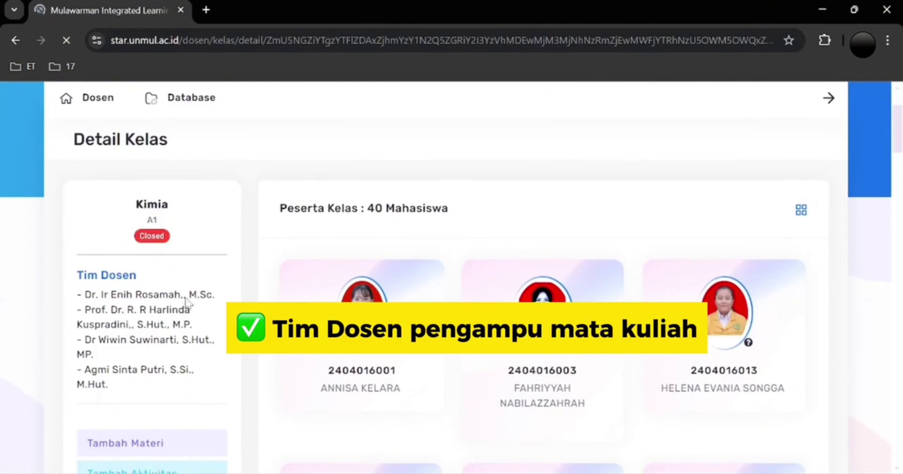
scroll(190, 277, down, 3)
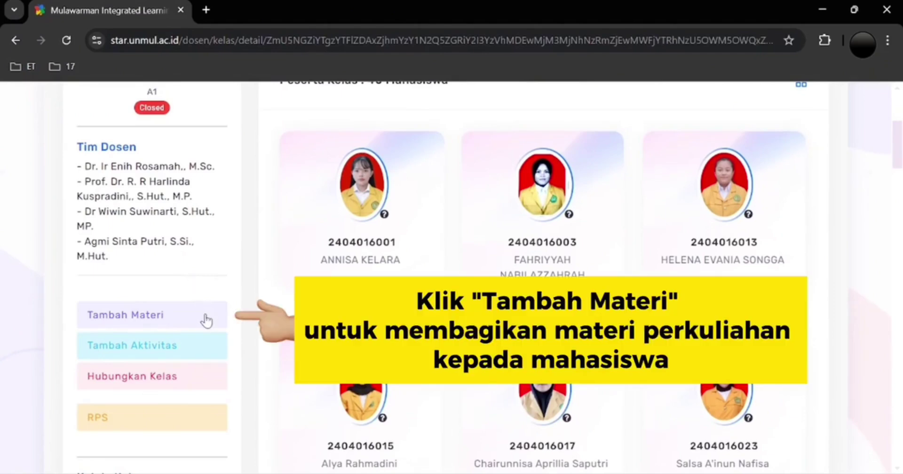
Try adding the material TAPE PPT. Tahap Proses Ekstraksi to meeting 1 of the class.
click(206, 319)
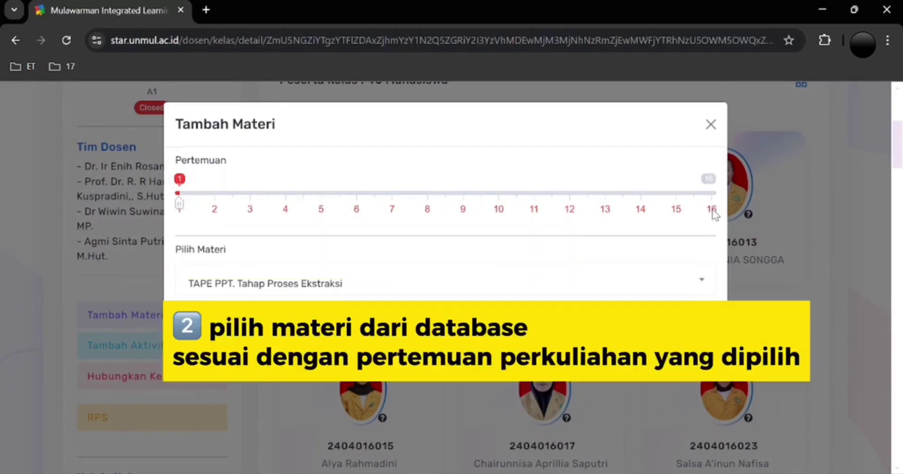
click(705, 283)
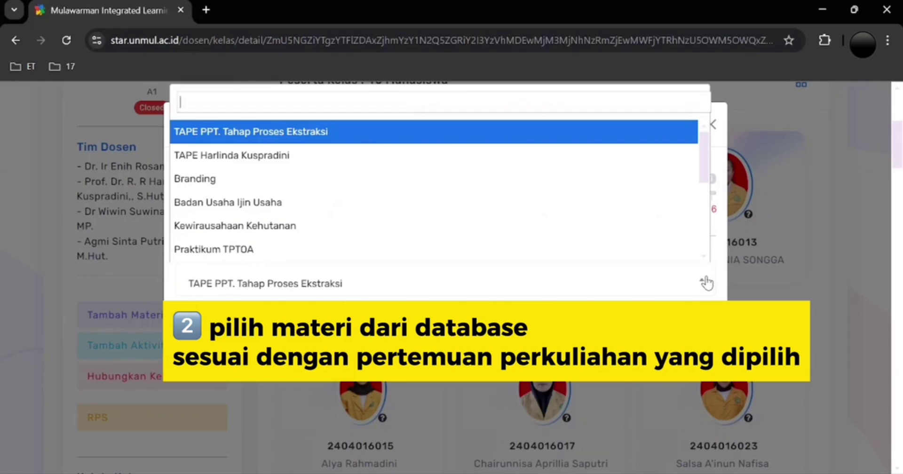
click(705, 283)
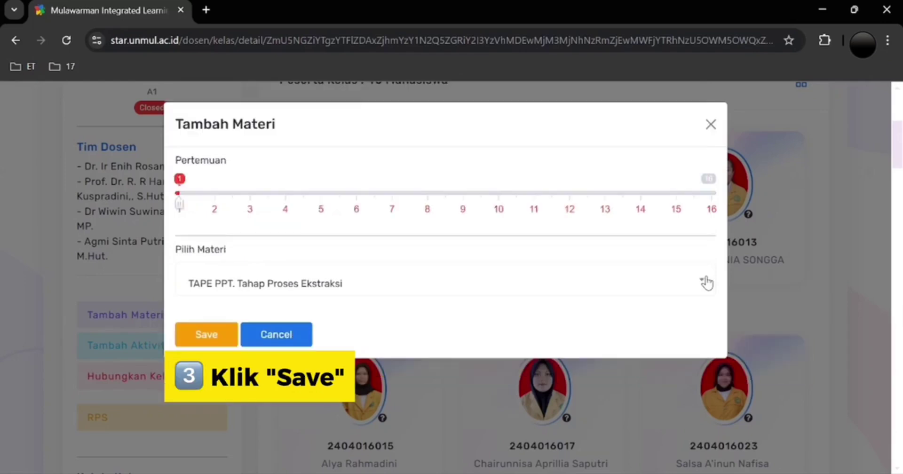
click(230, 339)
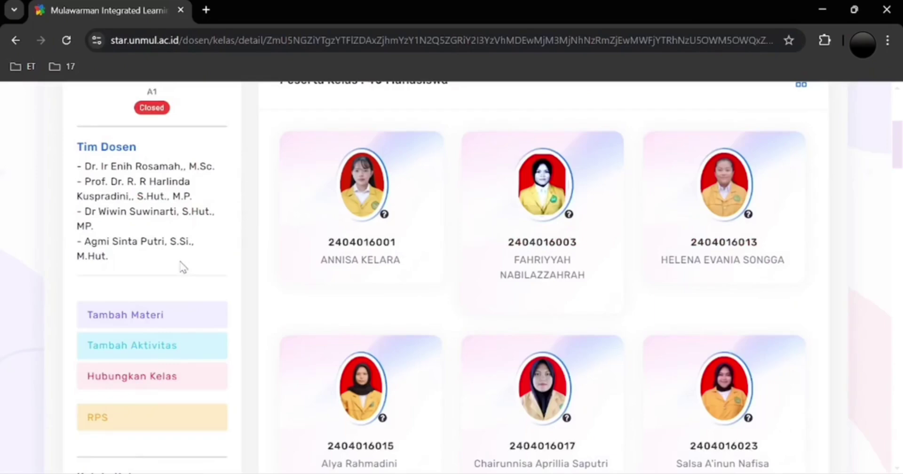
Open the Tambah Aktivitas form and look through its activity types, title and start time fields.
click(201, 343)
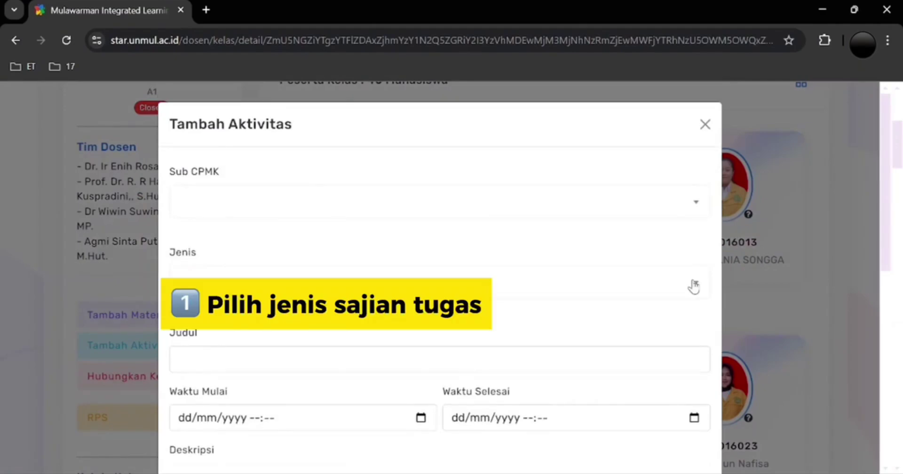
click(693, 286)
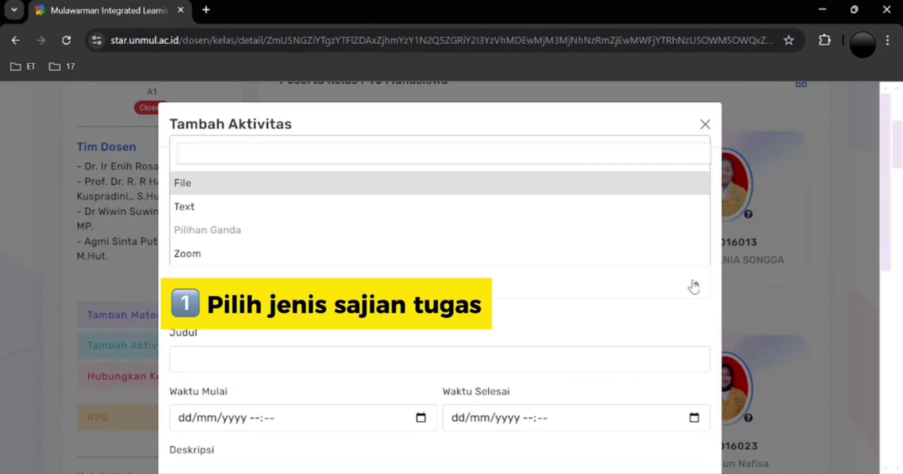
click(694, 286)
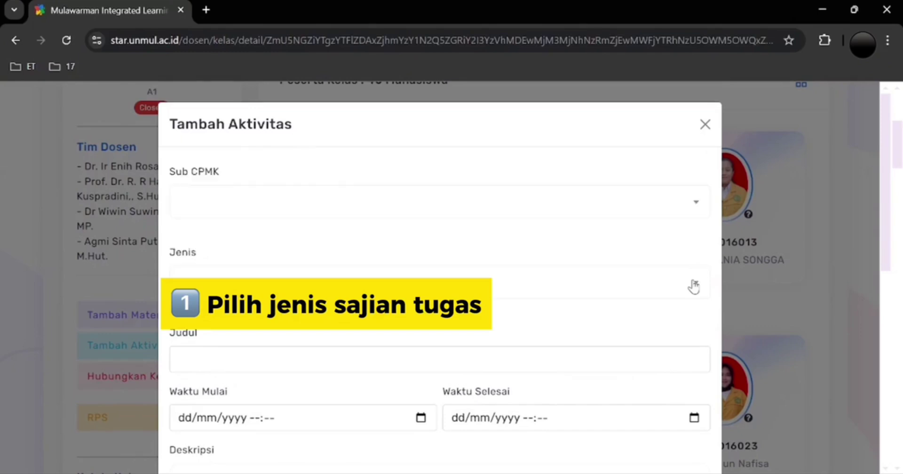
click(597, 360)
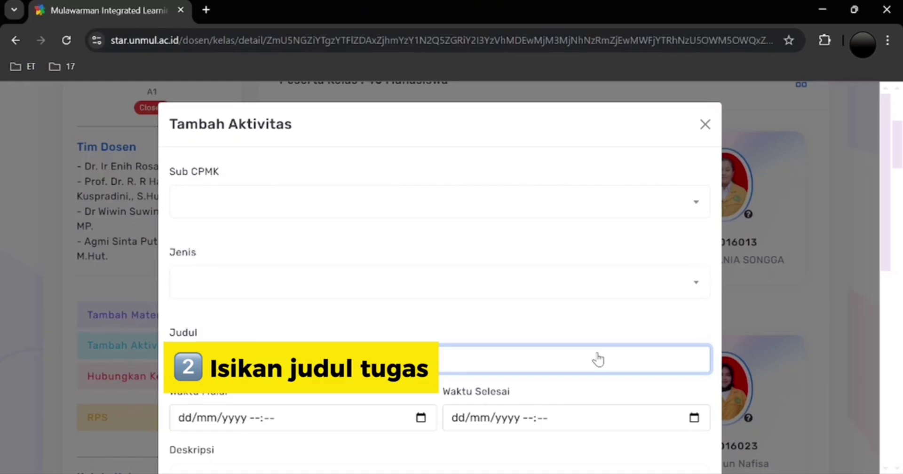
scroll(597, 360, down, 2)
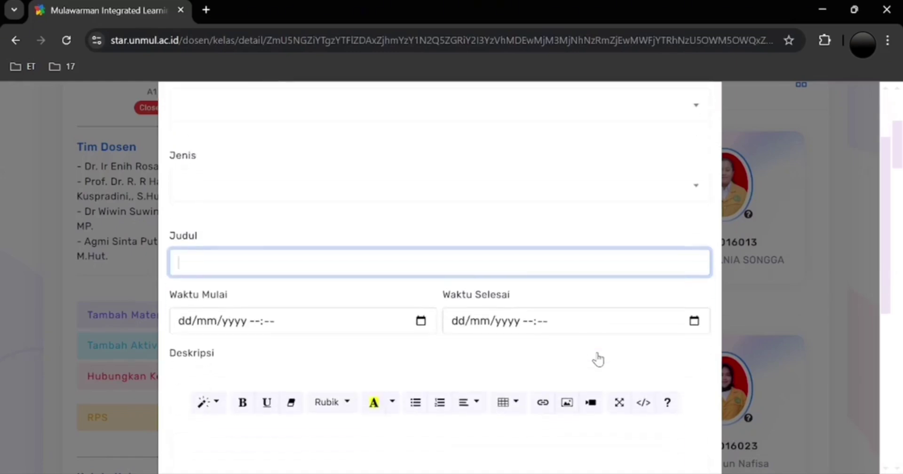
click(421, 323)
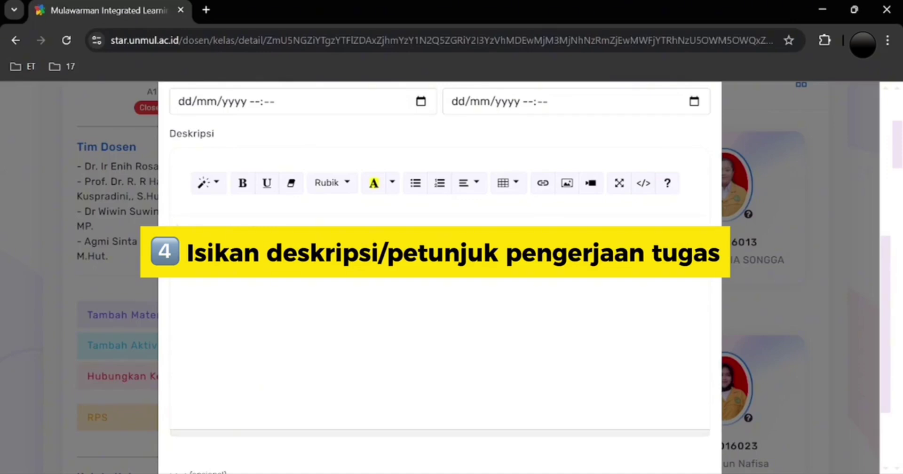
Try entering LINK TUGAS as the activity's optional link, clear it, and leave the activity form.
scroll(392, 264, down, 3)
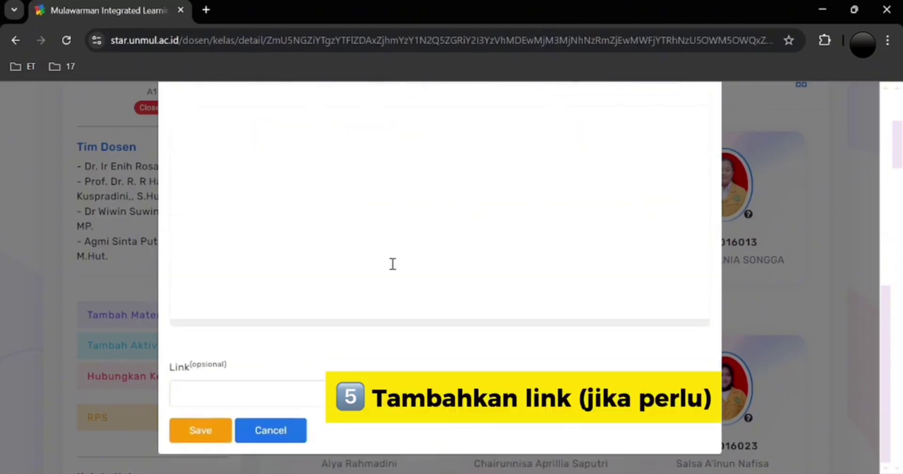
click(292, 397)
text(LINK TU)
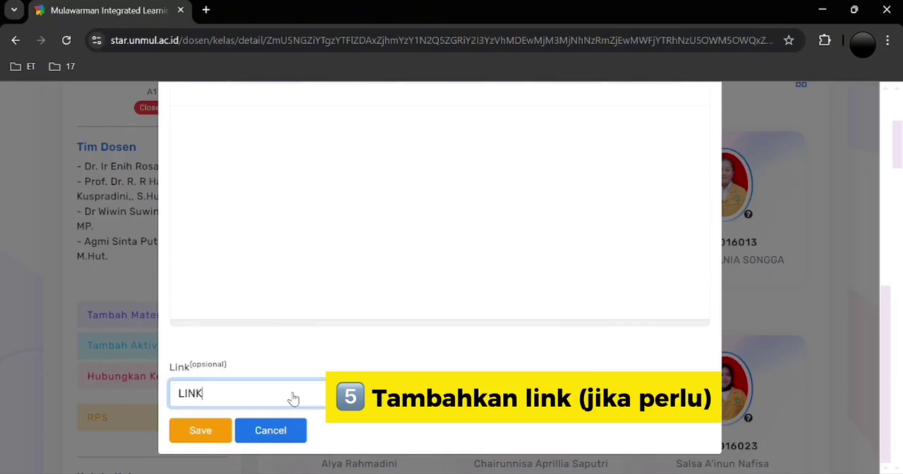
text(GAS)
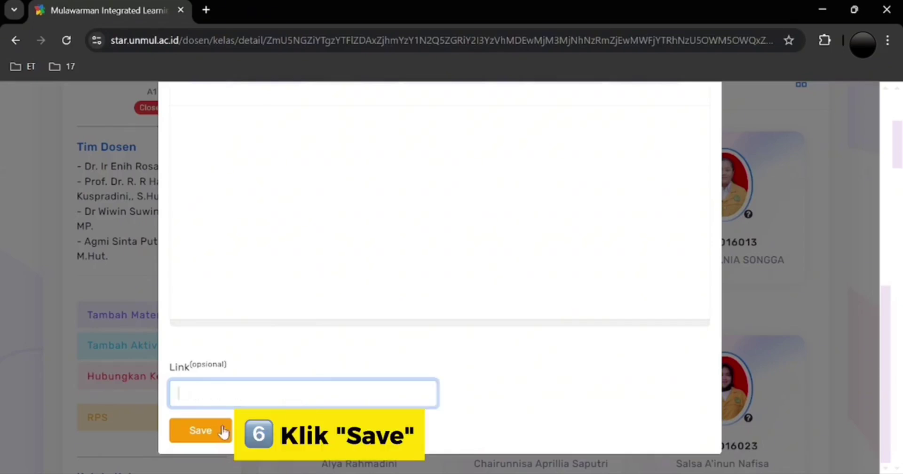
click(224, 432)
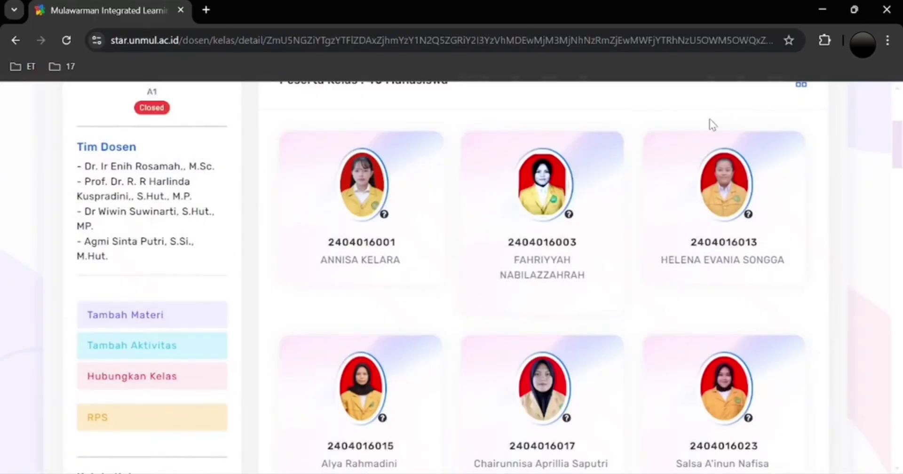
Check the reference class choices for linking this class and save with Kosongkan selected.
scroll(712, 124, down, 3)
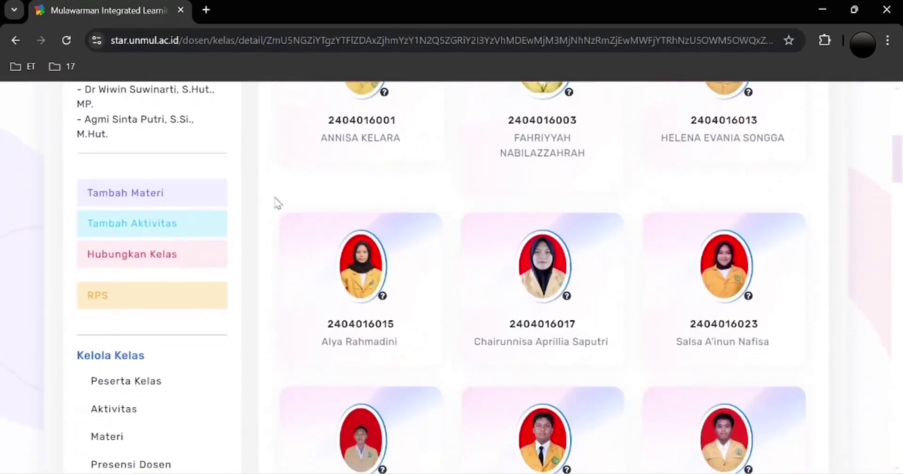
click(214, 254)
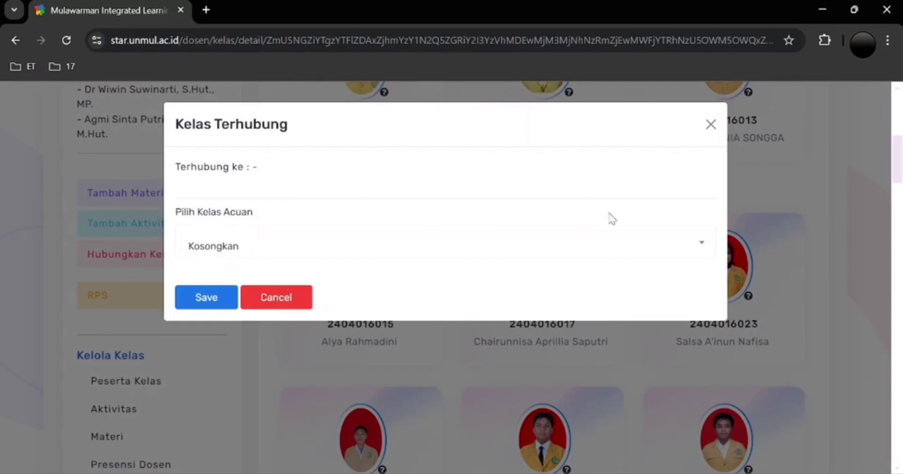
click(703, 245)
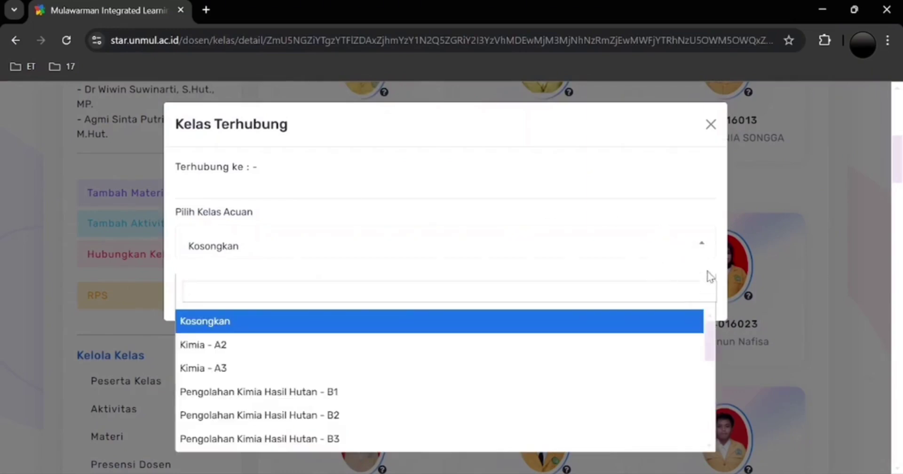
click(703, 249)
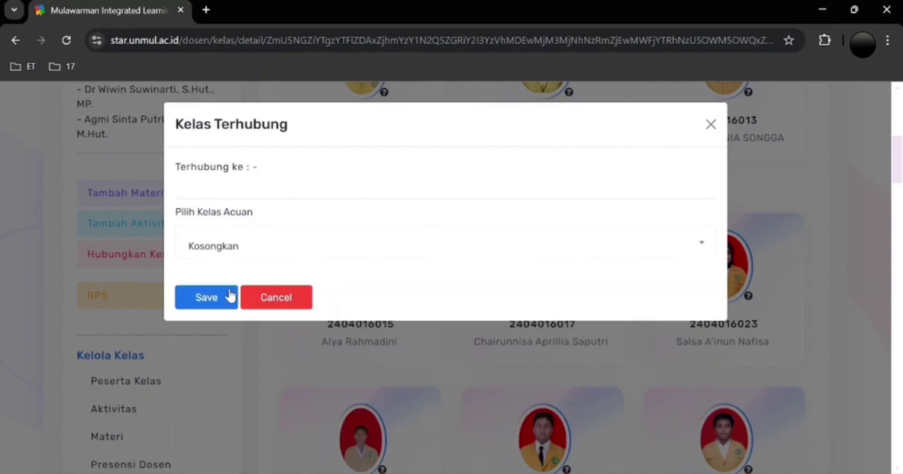
click(230, 297)
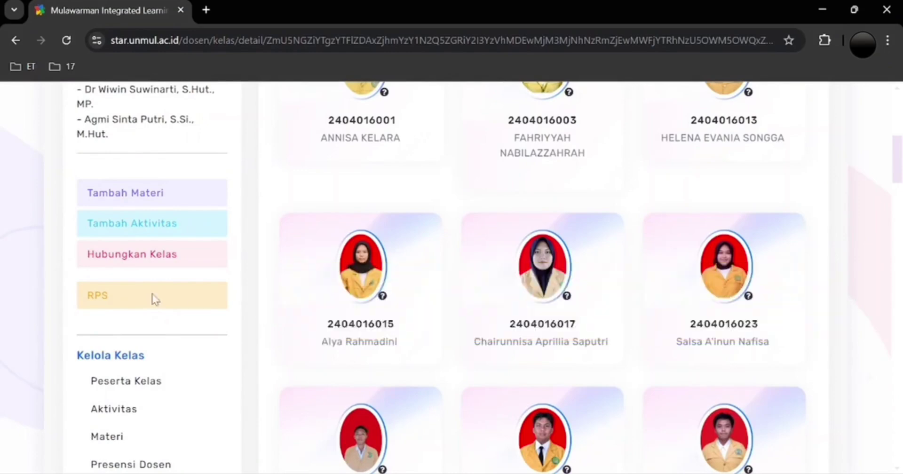
Try saving the Tambah RPS form without choosing a file.
click(152, 299)
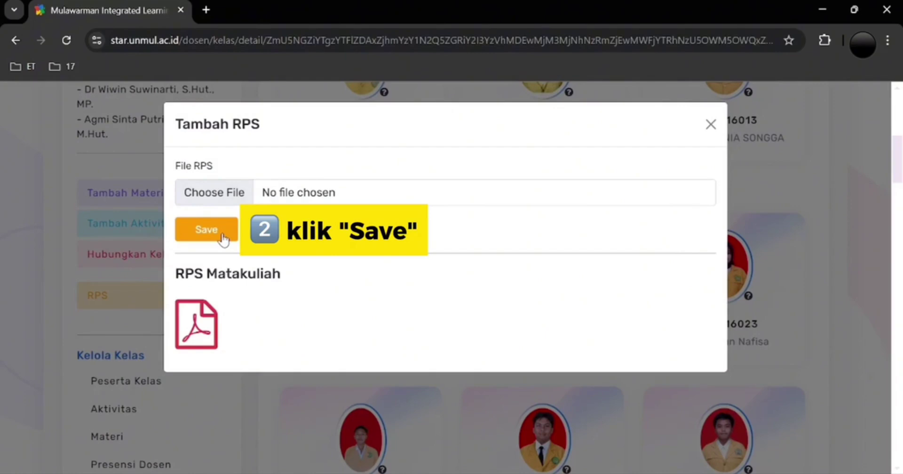
click(223, 239)
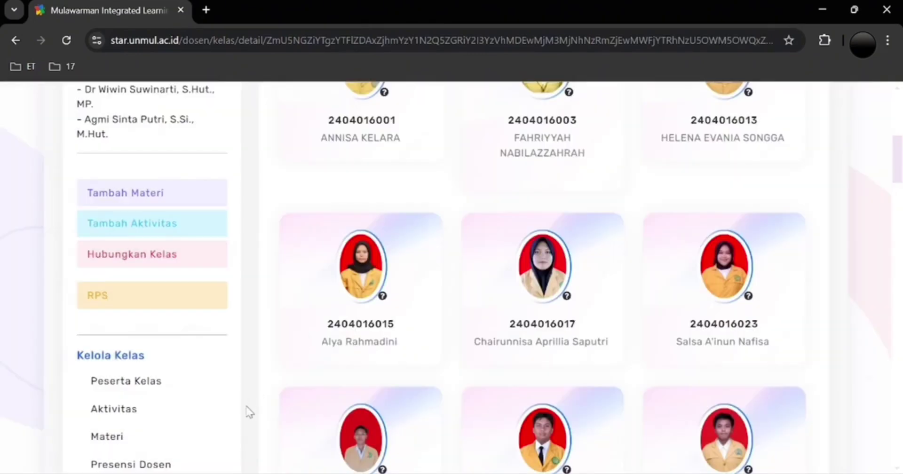
Look through the Peserta Kelas list and open the recap of student activity submissions.
scroll(249, 412, down, 3)
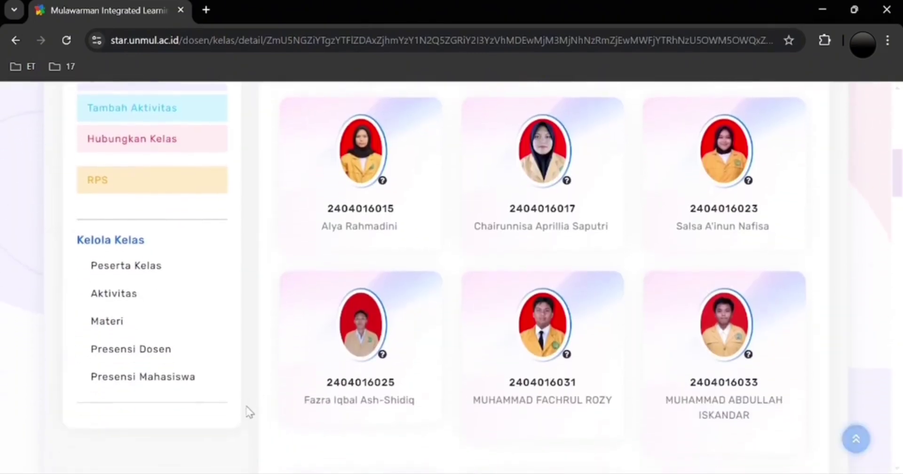
click(144, 268)
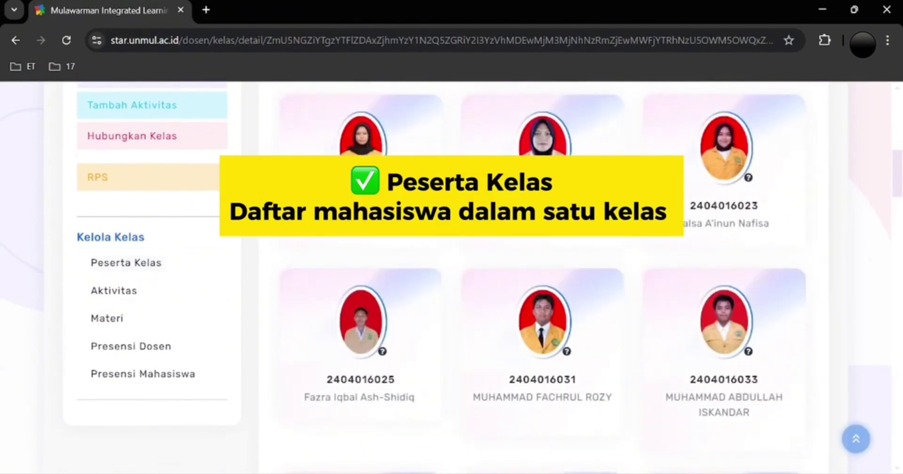
scroll(541, 277, down, 6)
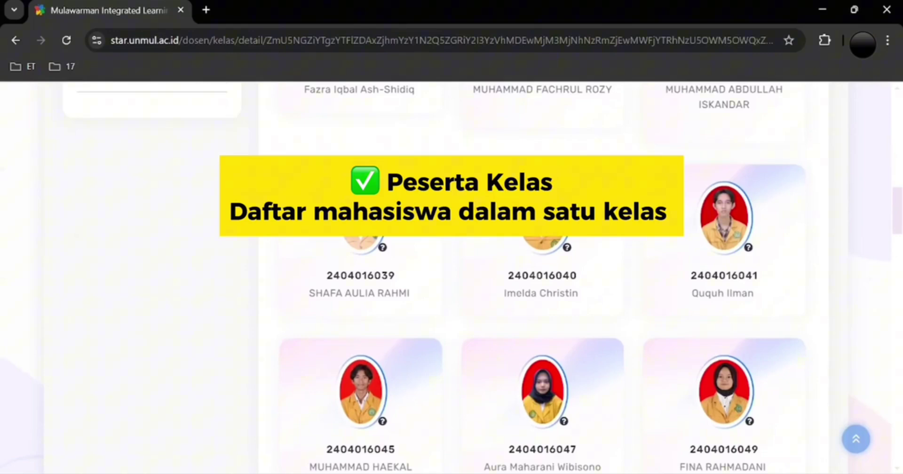
scroll(282, 196, up, 5)
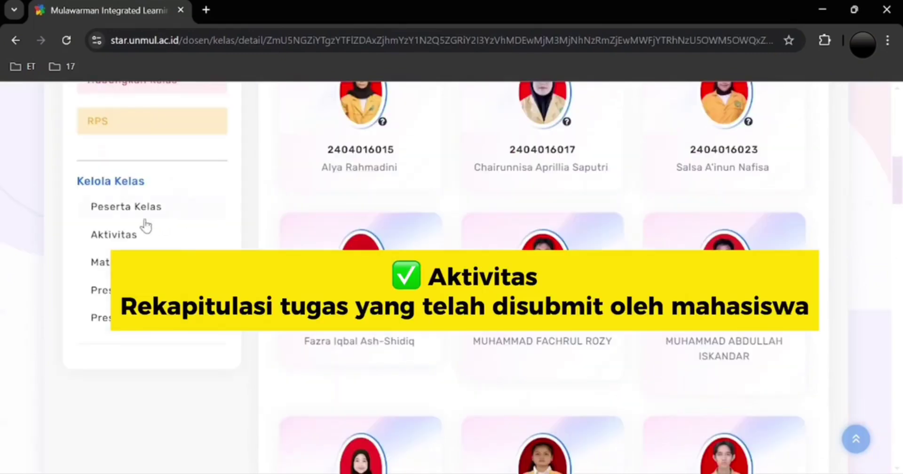
click(128, 234)
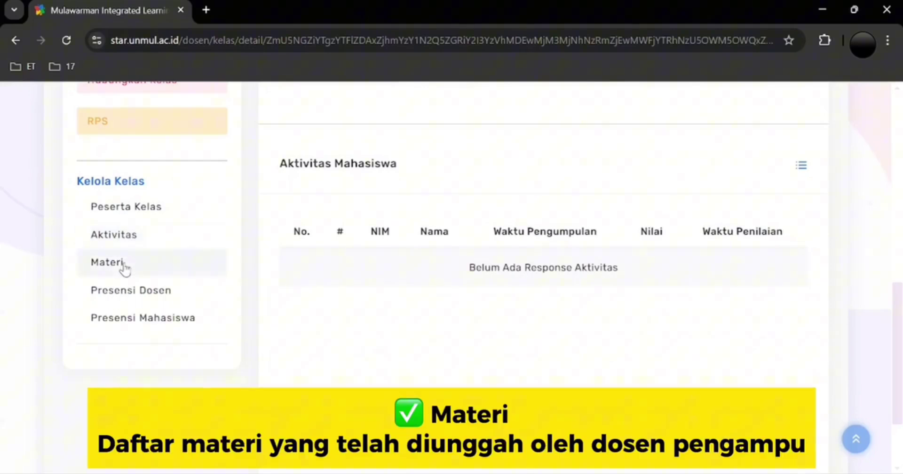
Open the class's Materi list and review the materials uploaded for each meeting.
click(123, 263)
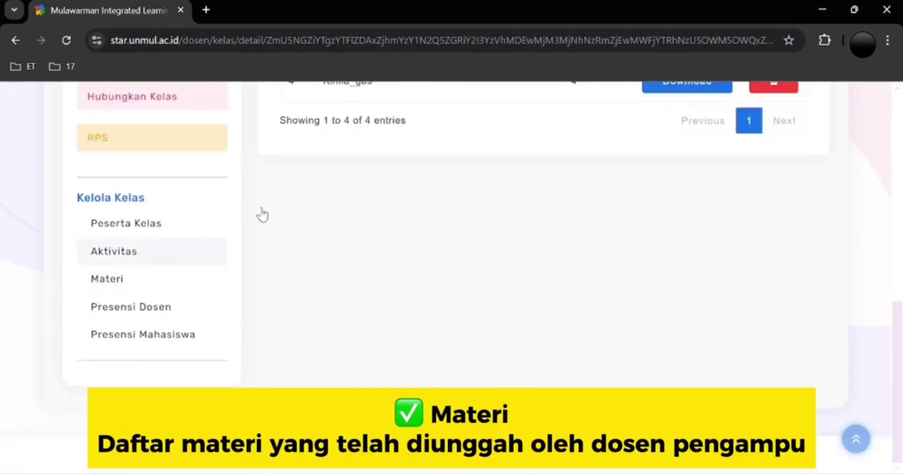
scroll(291, 212, up, 3)
scroll(325, 210, up, 3)
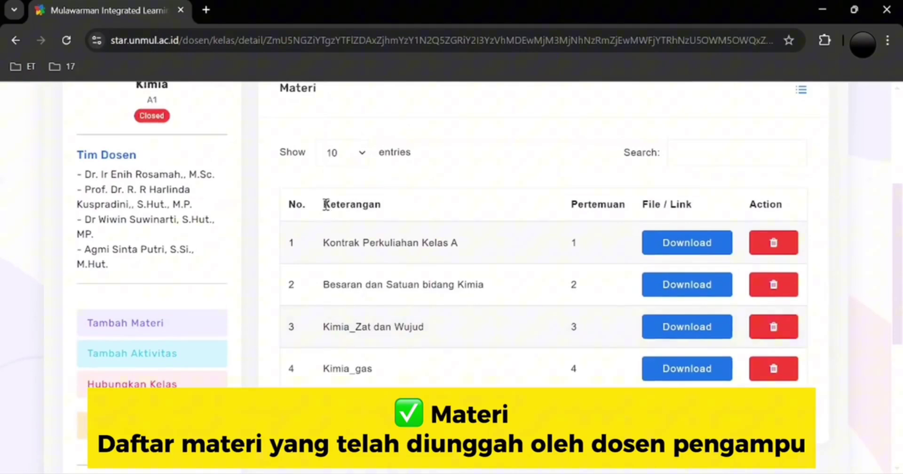
scroll(654, 139, up, 1)
Open Presensi Dosen and display the lecturer attendance records for the class.
scroll(653, 139, down, 4)
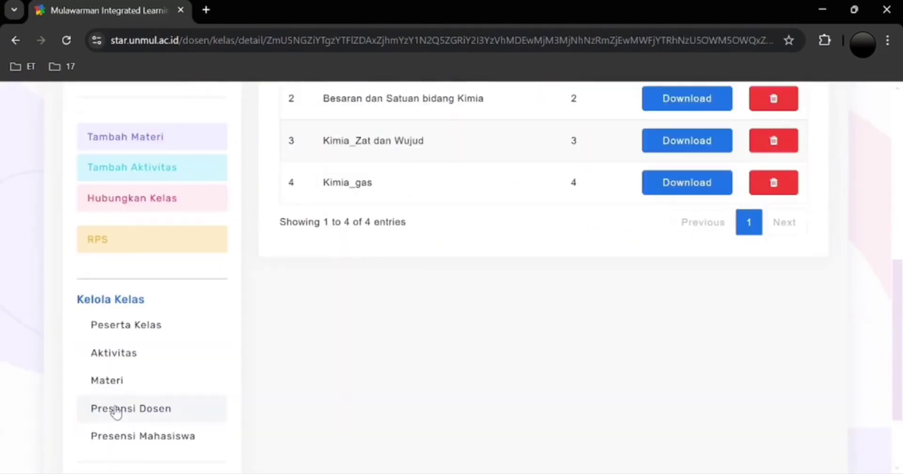
click(116, 409)
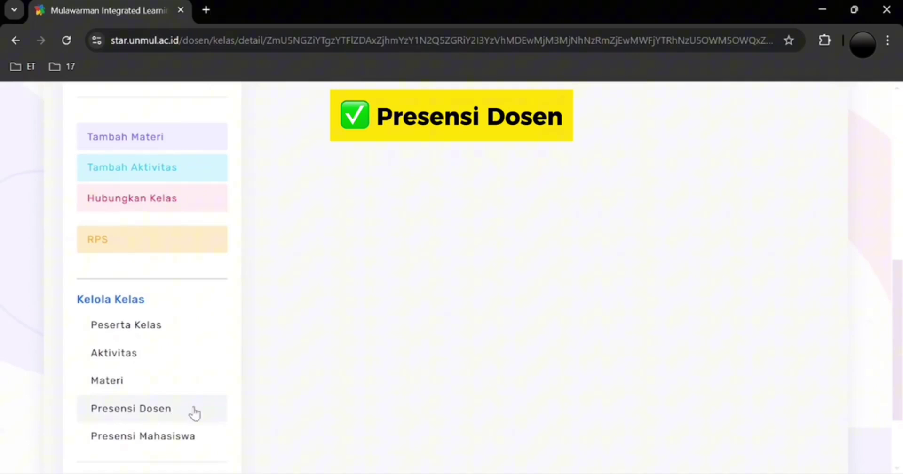
scroll(195, 413, up, 4)
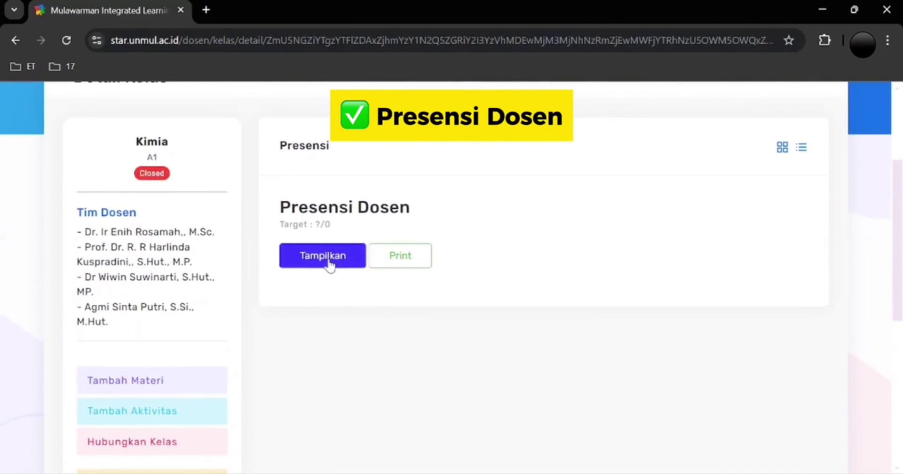
click(329, 263)
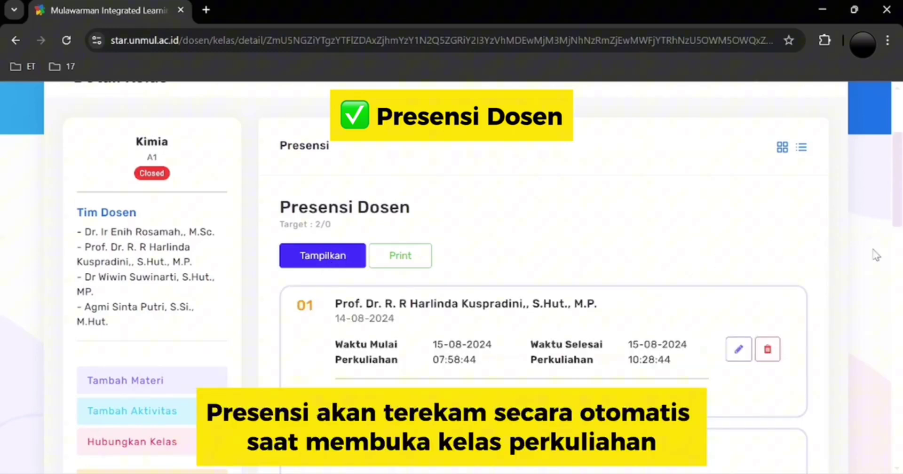
Look over the remaining lecturer meetings, and display the Presensi Mahasiswa attendance table for the class.
scroll(875, 255, down, 8)
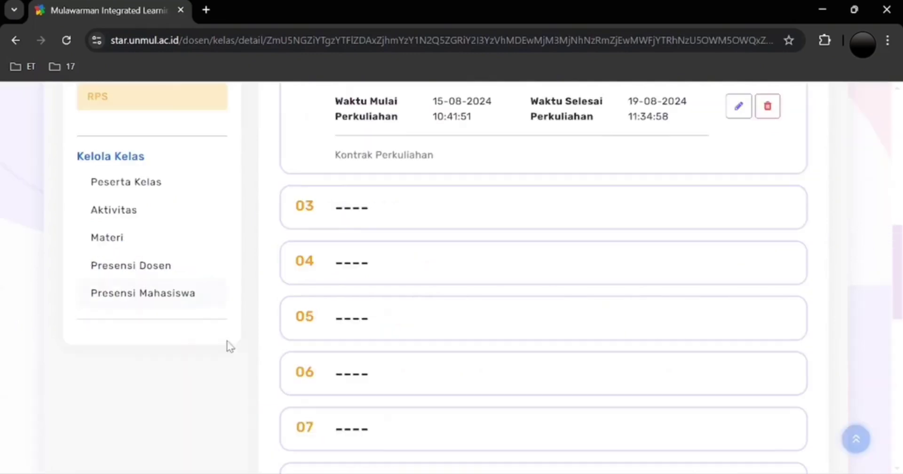
click(177, 303)
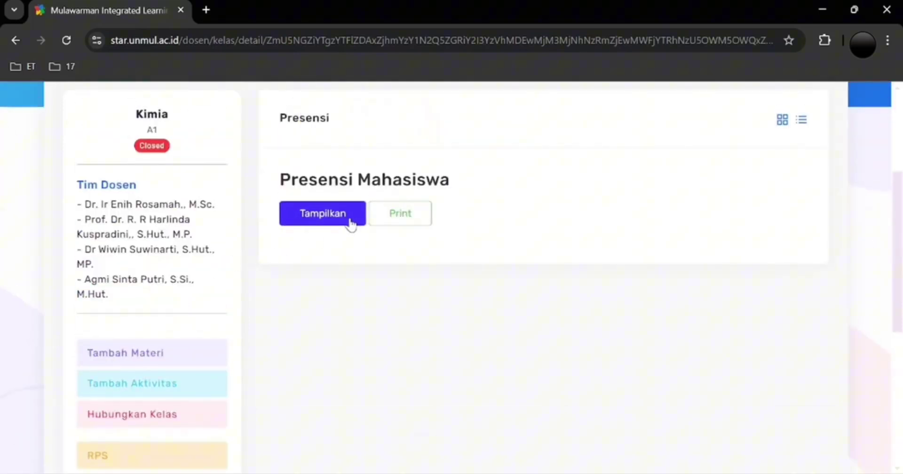
click(350, 223)
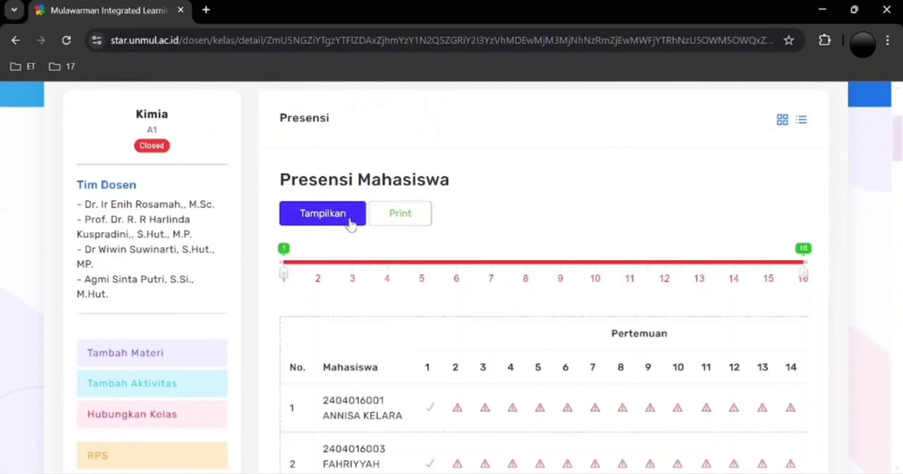
Look through the students' attendance marks for each meeting and select the fifth student's mark for meeting 1.
scroll(350, 223, down, 3)
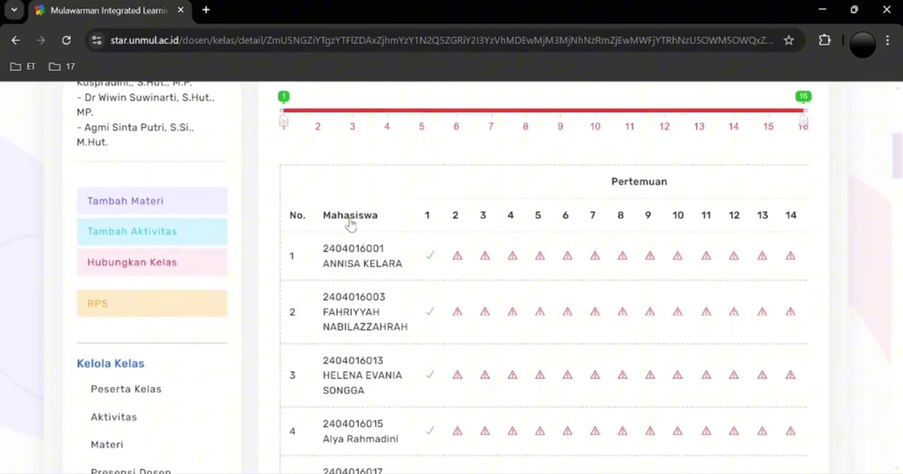
scroll(350, 218, down, 6)
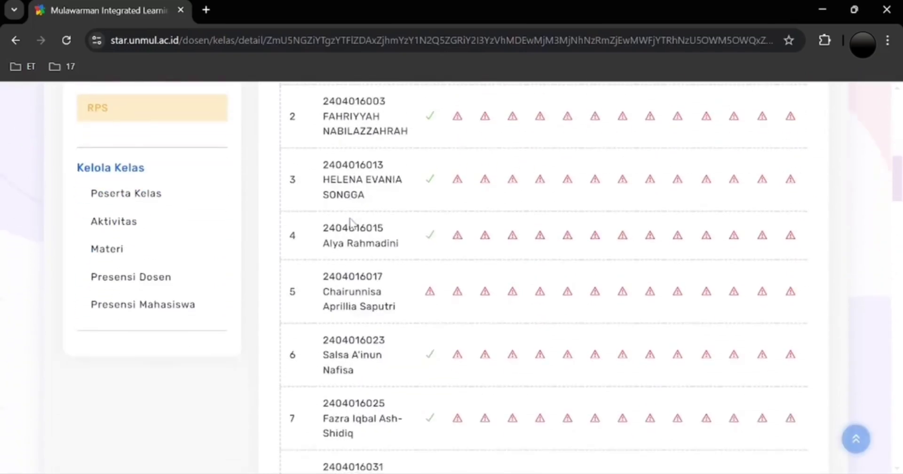
scroll(351, 223, down, 1)
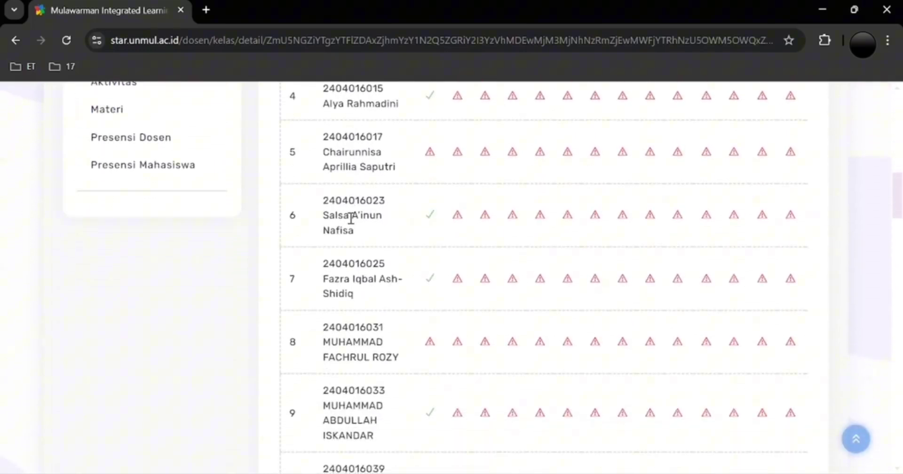
click(429, 152)
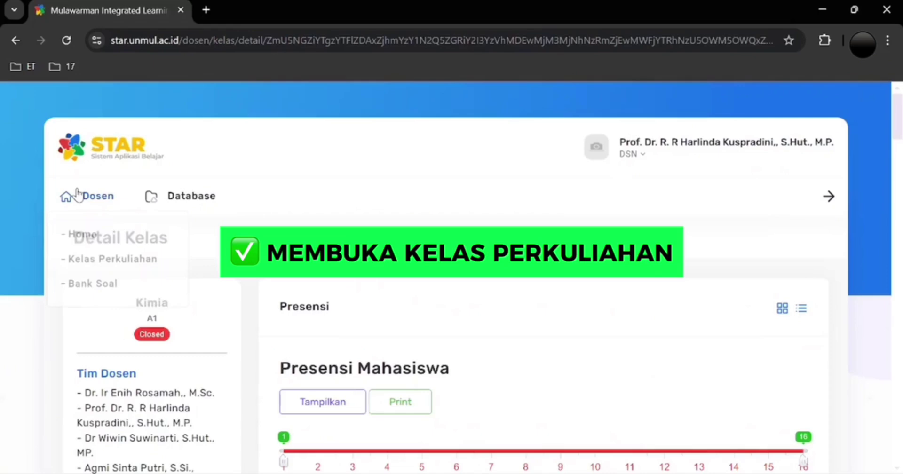
Open the Kelas Perkuliahan list and show the Kamis classes under Kelas Tutup.
click(86, 263)
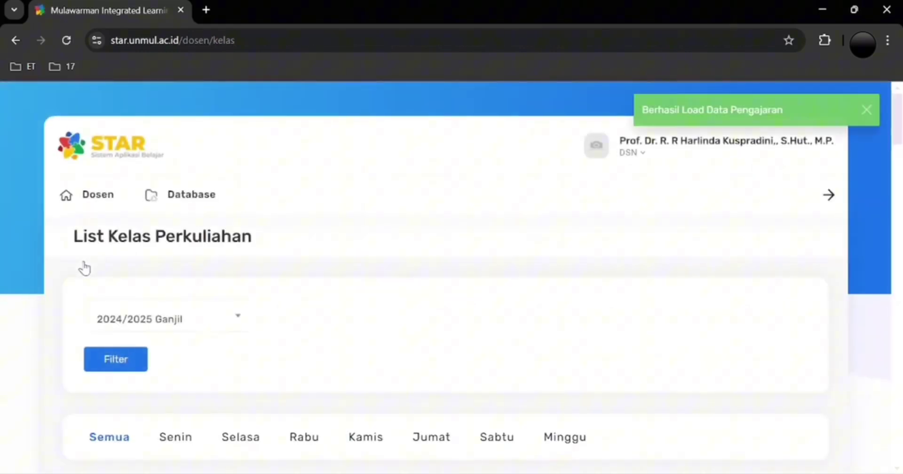
scroll(83, 267, down, 1)
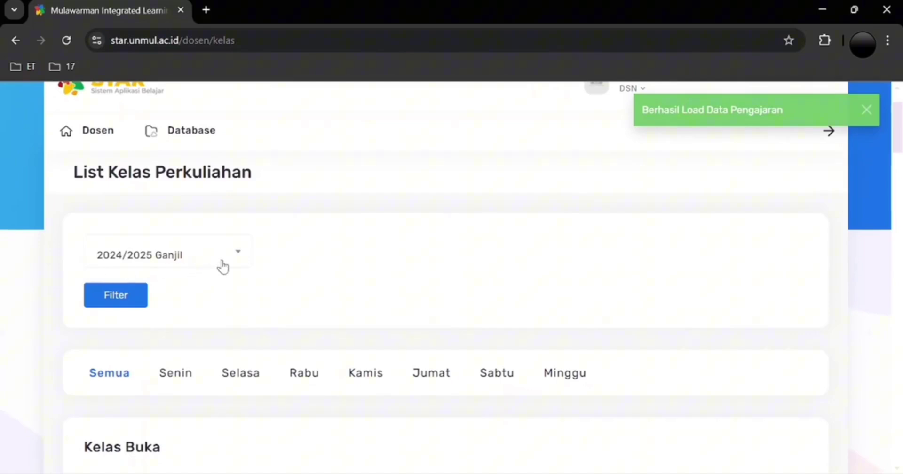
scroll(223, 267, down, 3)
scroll(223, 266, down, 1)
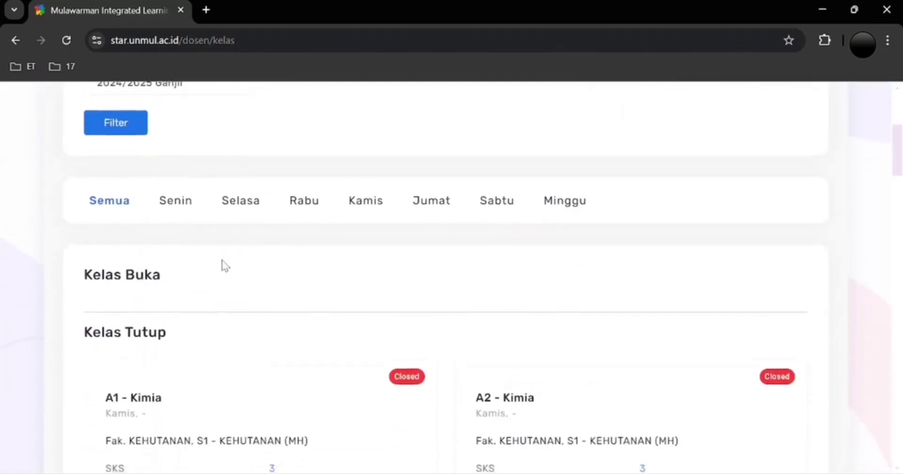
click(363, 173)
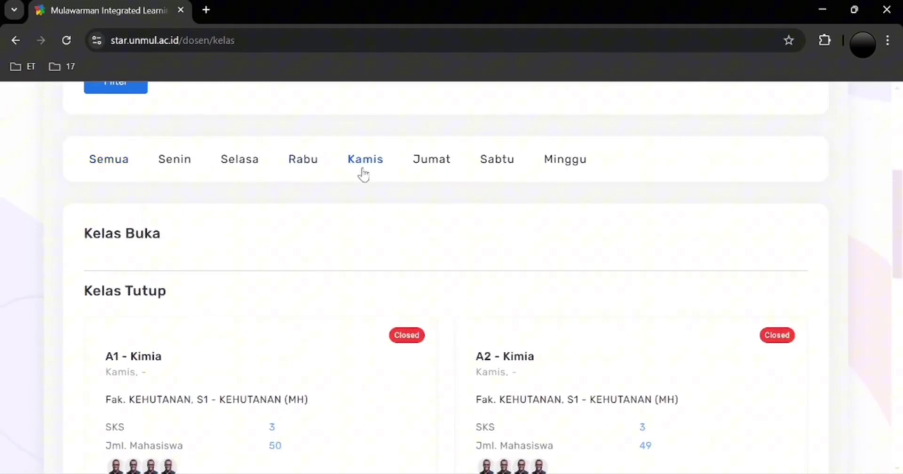
scroll(359, 344, down, 3)
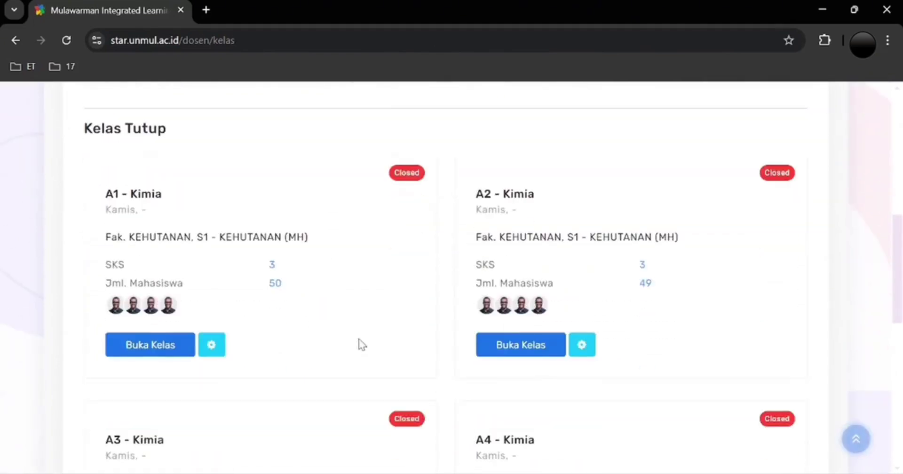
Open the A1 - Kimia class session with a duration of 150 minutes and the discussion text "PERTEMUAN SATU".
click(177, 351)
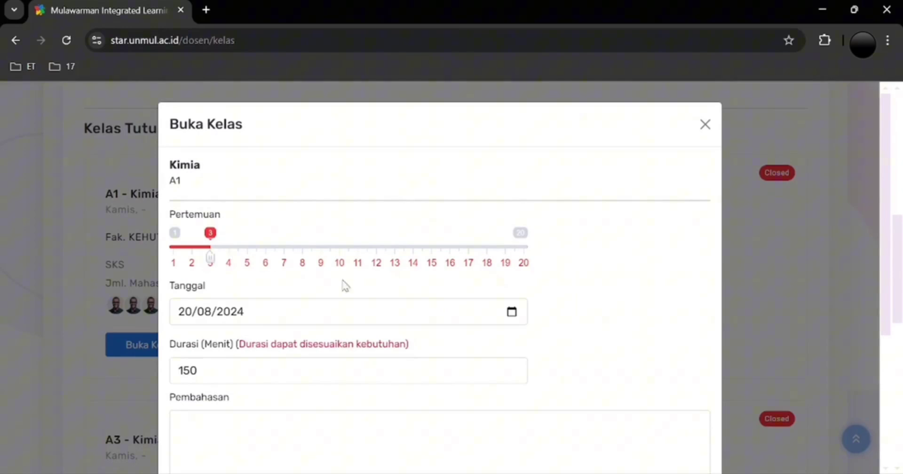
scroll(423, 315, down, 1)
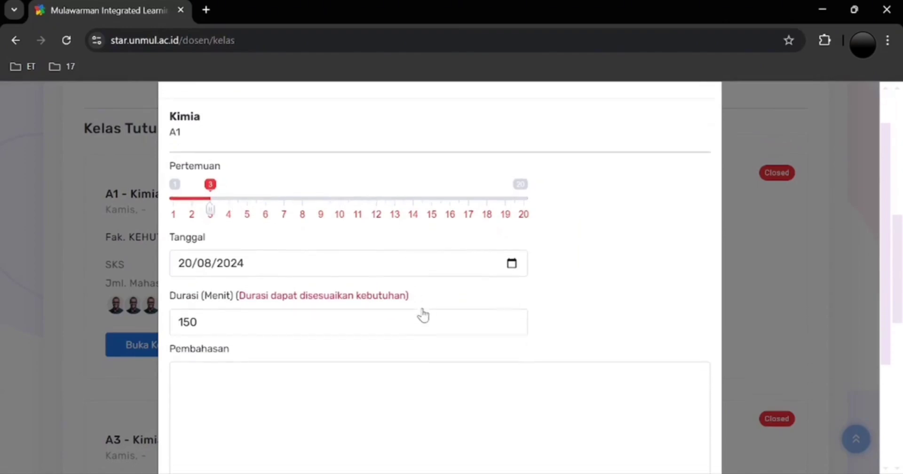
click(424, 315)
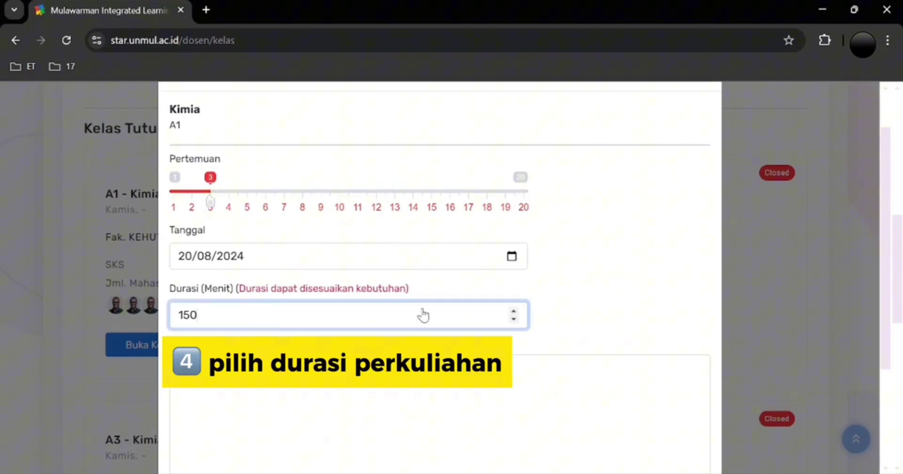
key(BackSpace)
key(BackSpace)
key(BackSpace)
text(30)
key(BackSpace)
key(BackSpace)
text(150)
key(Return)
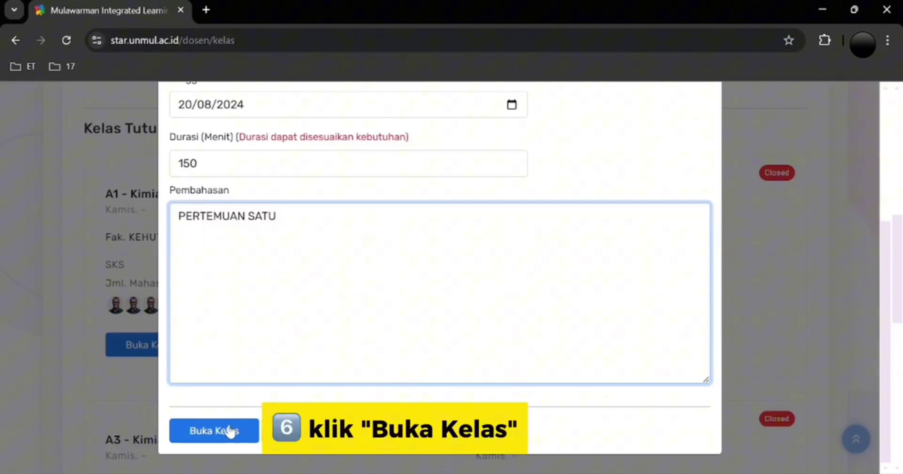
click(230, 430)
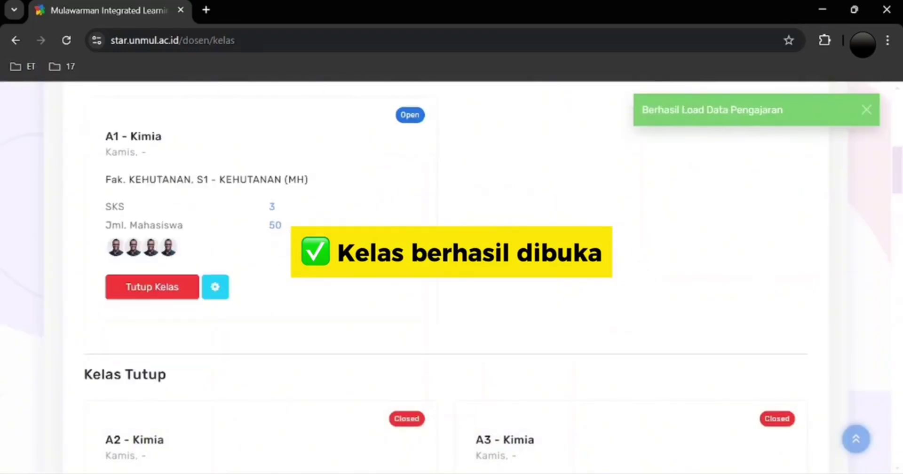
Close the open A1 - Kimia class together with its student attendance.
scroll(385, 235, up, 2)
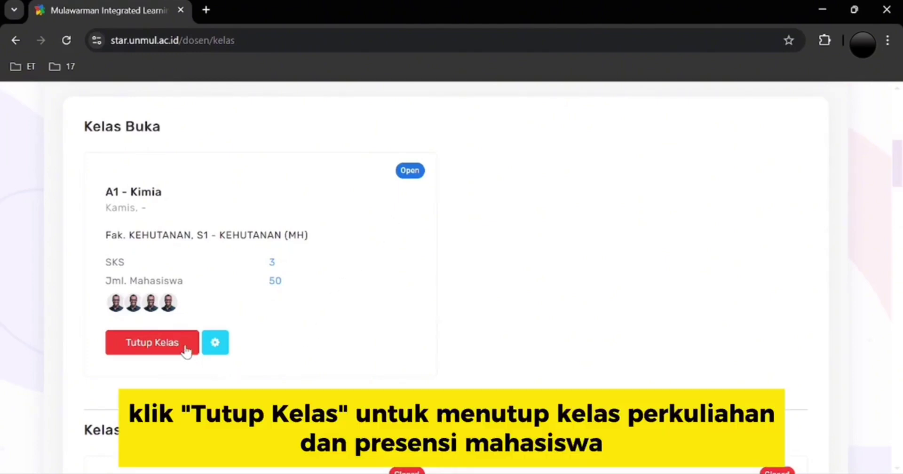
click(185, 348)
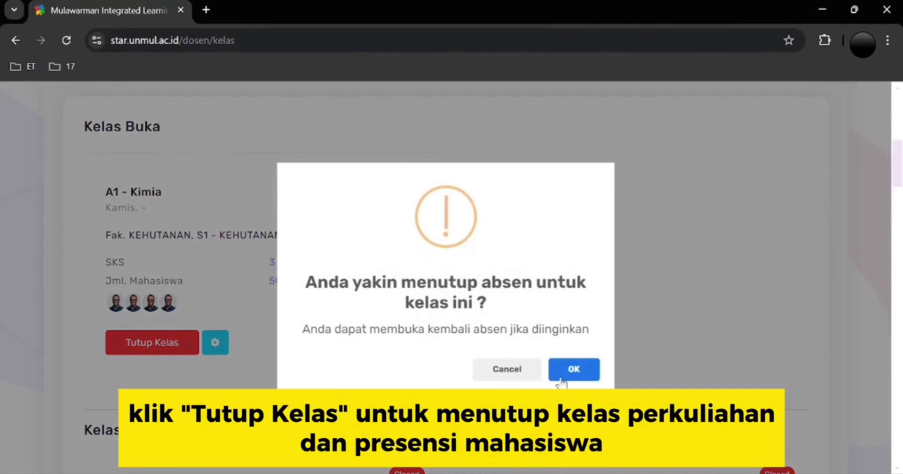
click(586, 377)
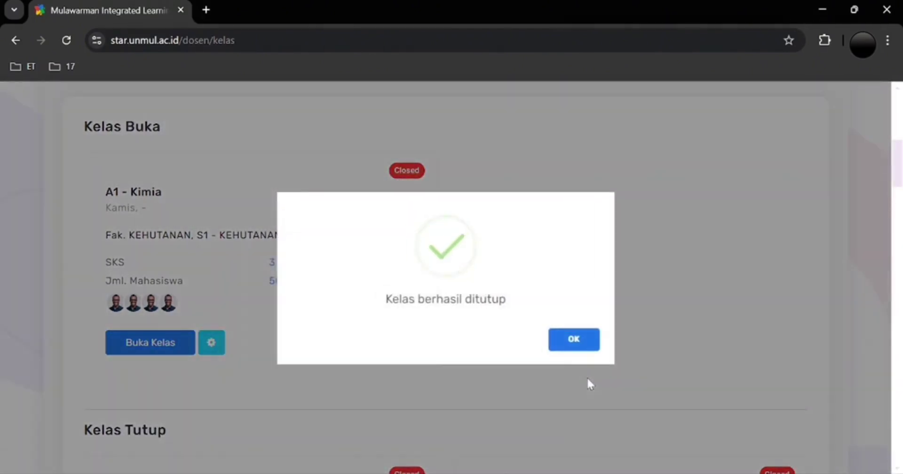
click(581, 346)
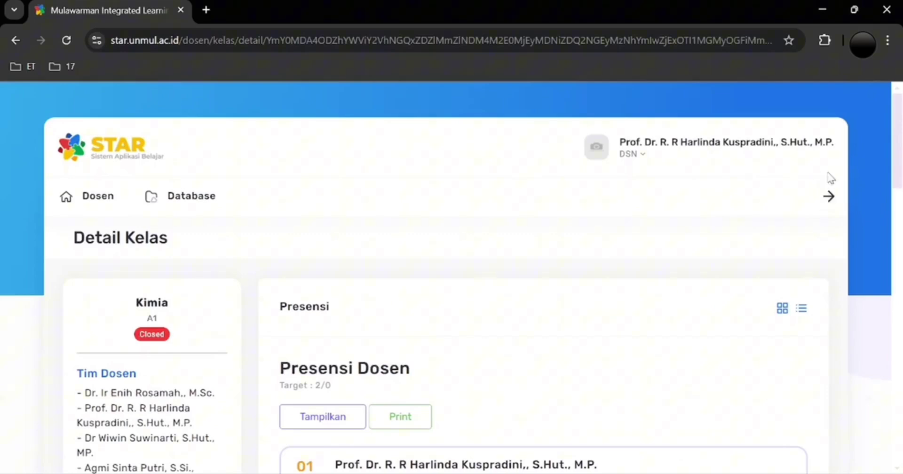
Log out of the lecturer account.
click(822, 154)
click(782, 196)
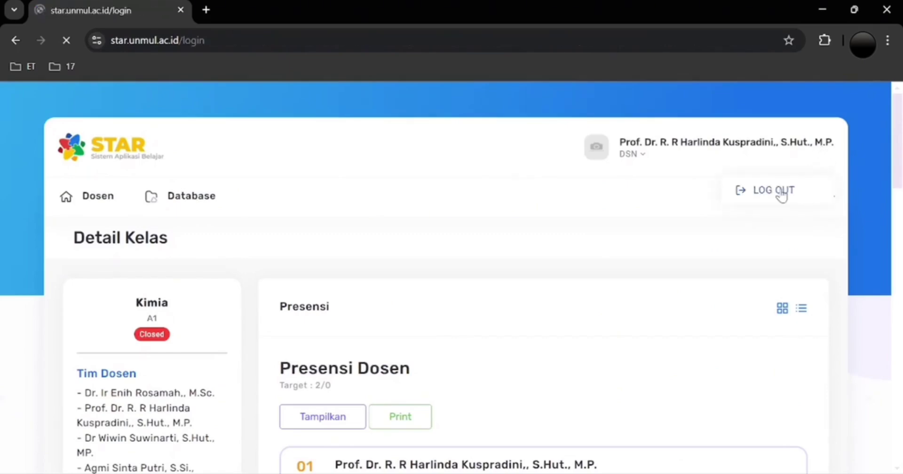